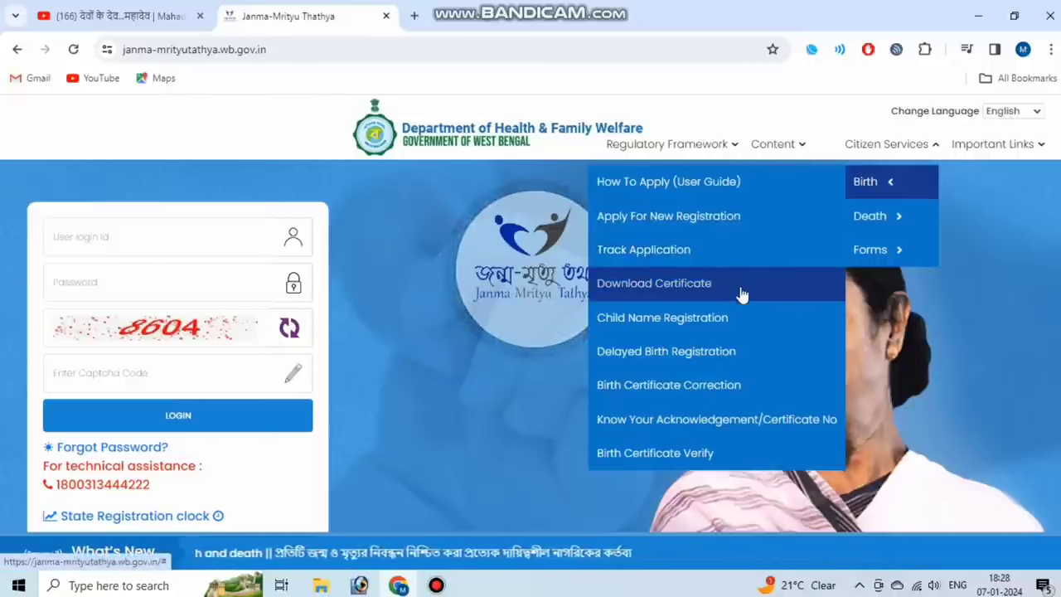
# Start a new birth registration application, enter the mobile number and request an OTP
pyautogui.click(741, 295)
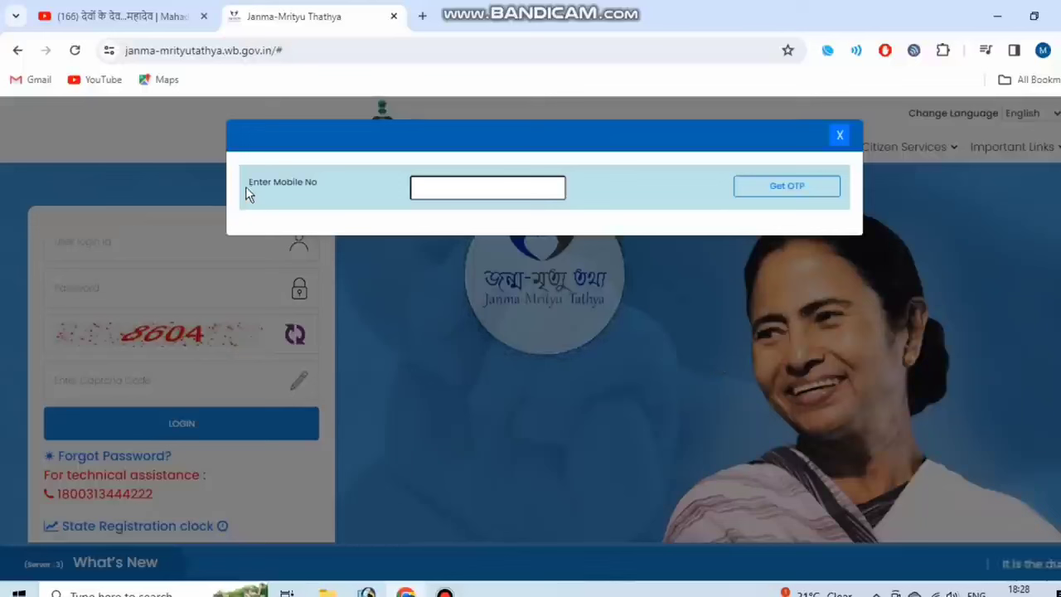
pyautogui.moveTo(247, 189); pyautogui.dragTo(323, 197)
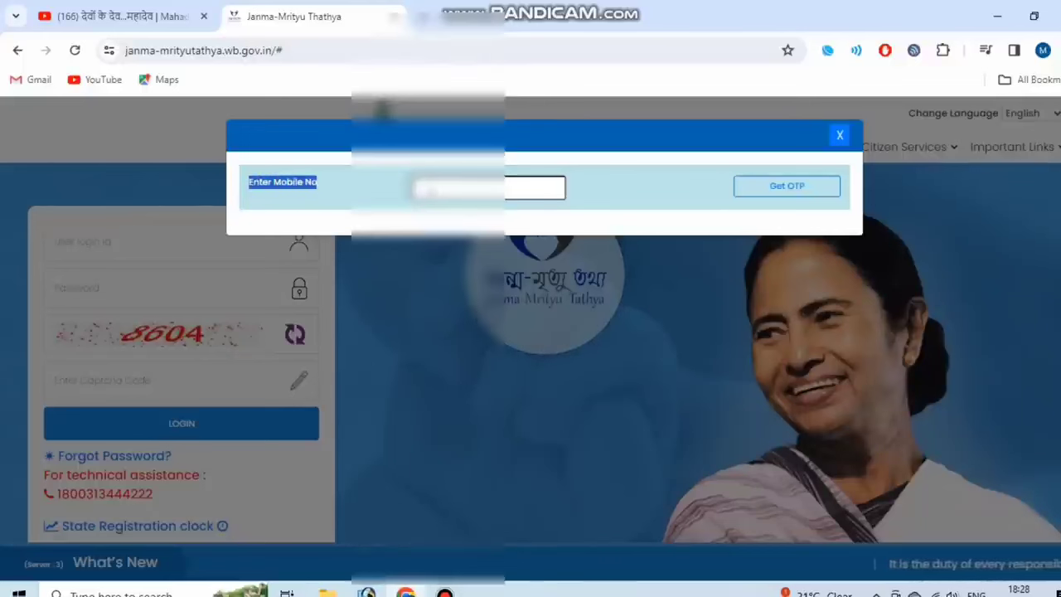
pyautogui.click(447, 189)
pyautogui.click(519, 222)
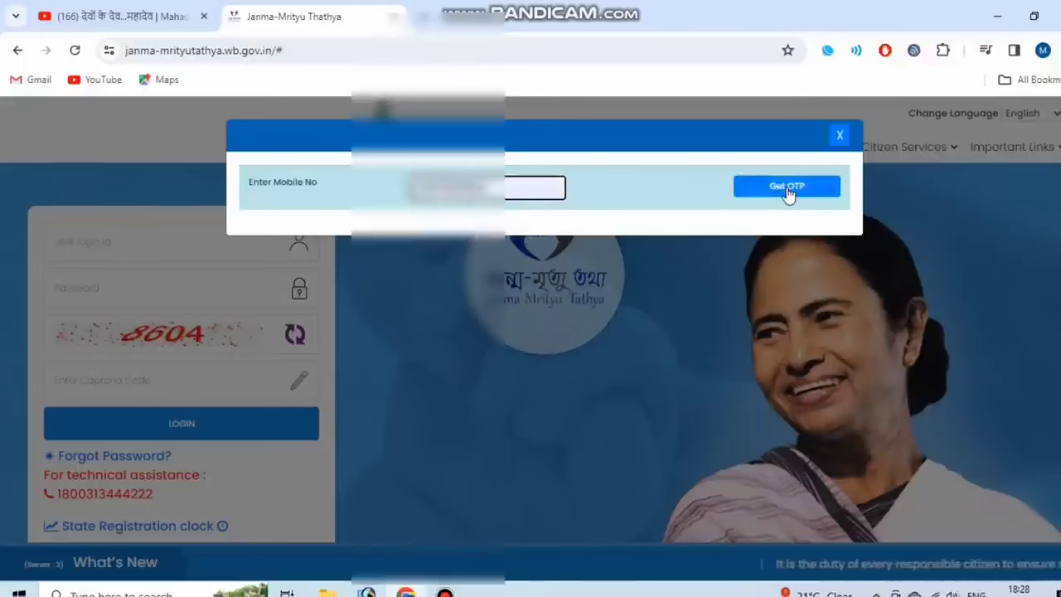
pyautogui.click(791, 190)
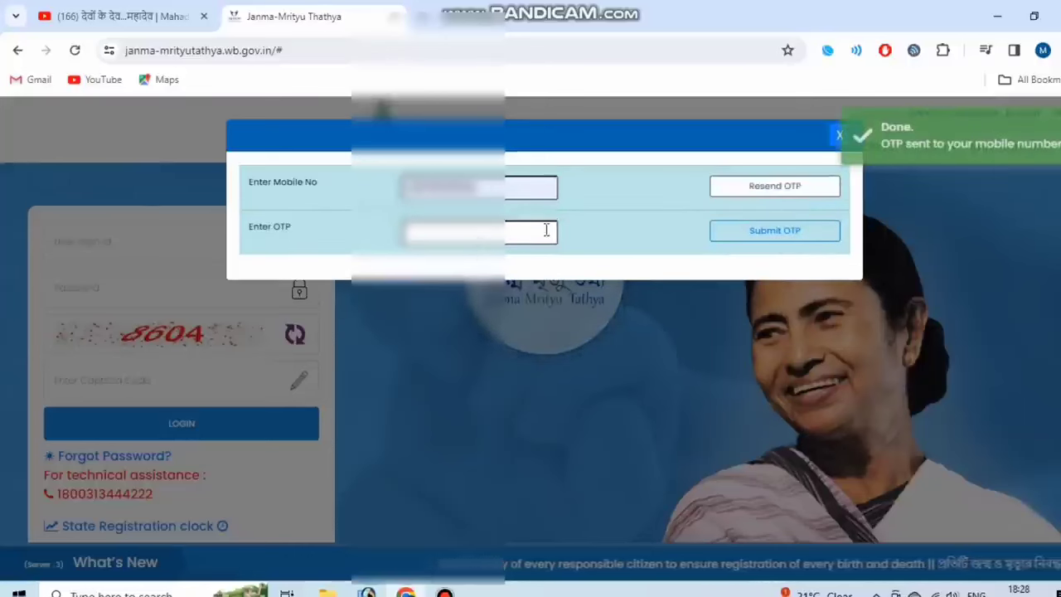
# Enter the OTP received on the mobile number and submit it to open the Birth Registration form
pyautogui.click(546, 230)
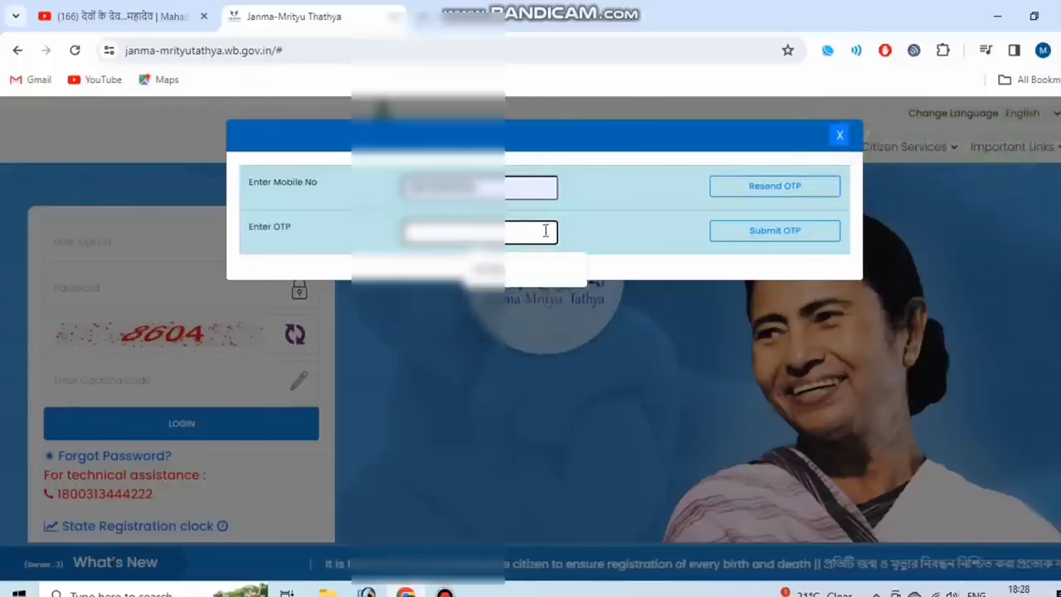
pyautogui.hotkey('ctrl', 'v')
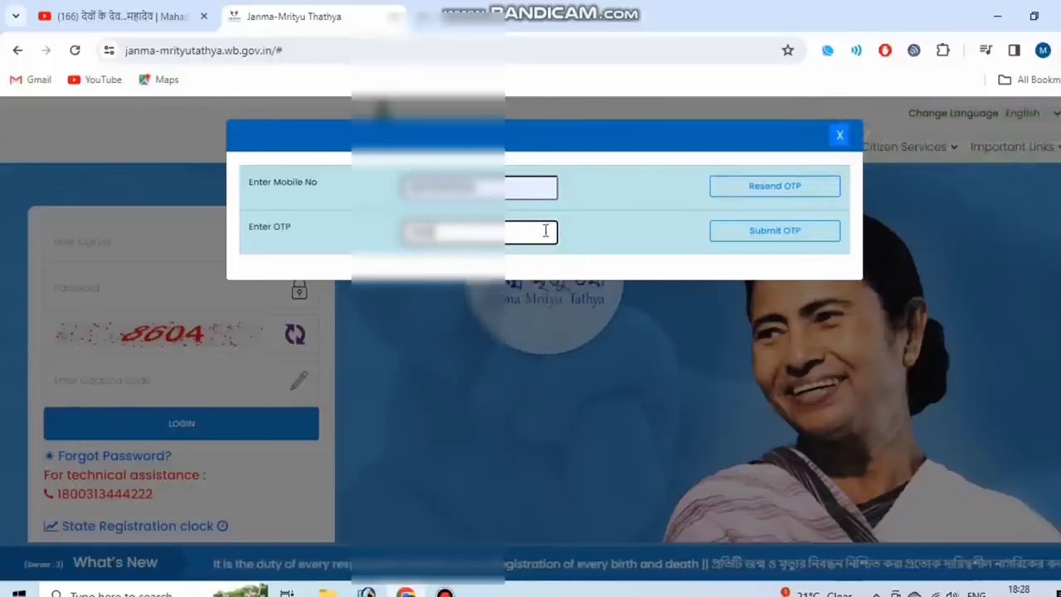
pyautogui.click(819, 237)
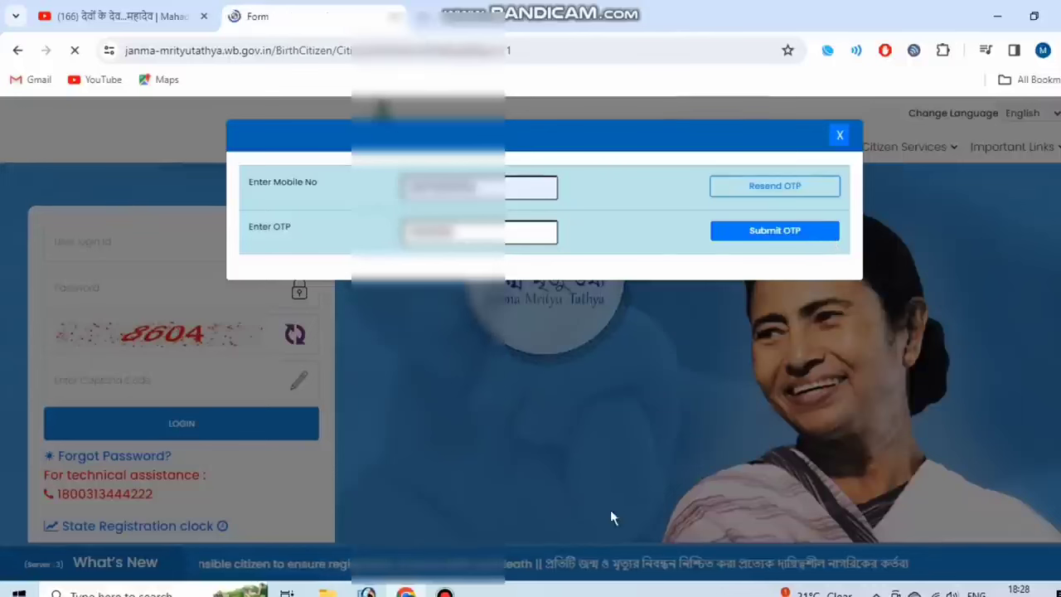
pyautogui.click(446, 592)
pyautogui.click(909, 190)
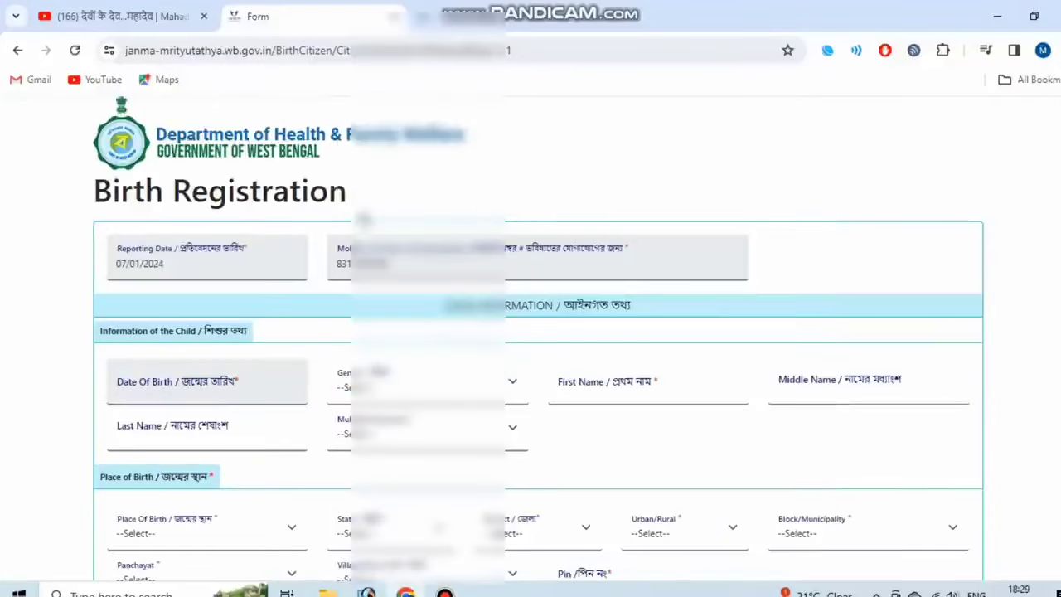
# Look over the Birth Registration form and view the calendar for the child's date of birth
pyautogui.moveTo(93, 196); pyautogui.dragTo(375, 206)
pyautogui.click(375, 206)
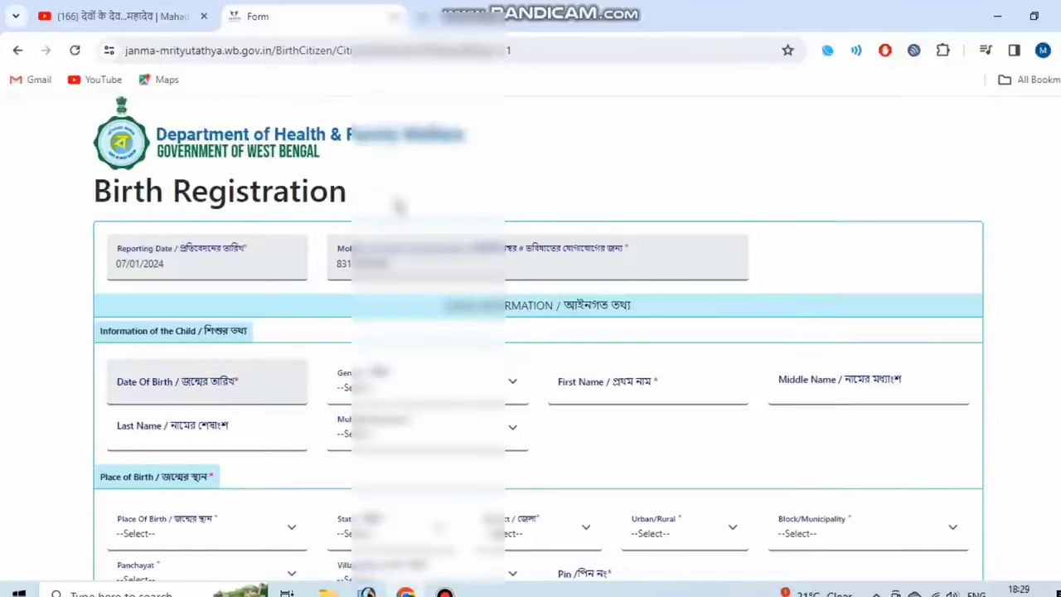
pyautogui.scroll(-4, 397, 205)
pyautogui.scroll(-1, 401, 212)
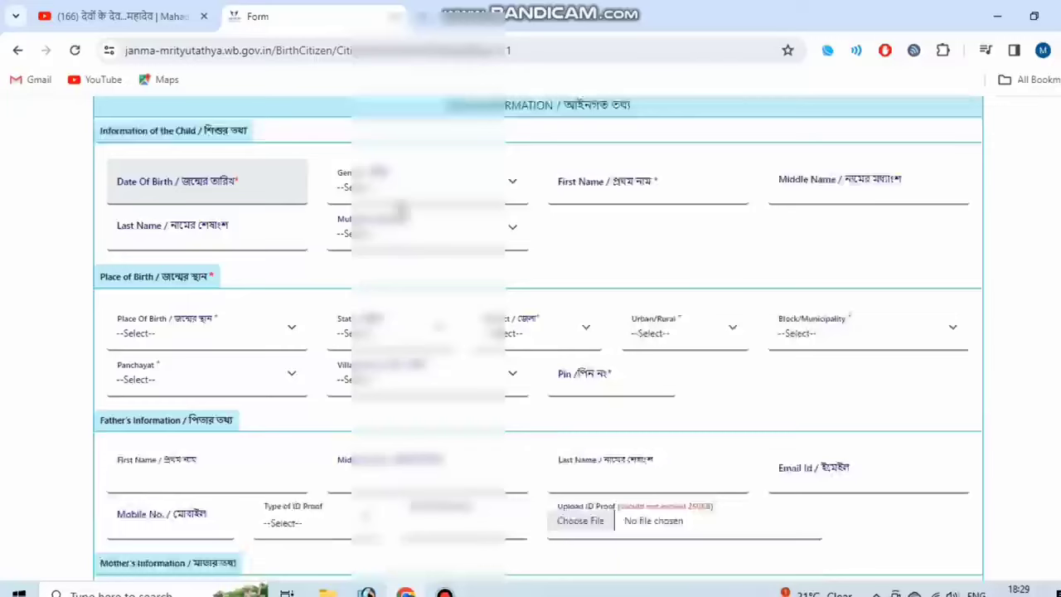
pyautogui.click(169, 154)
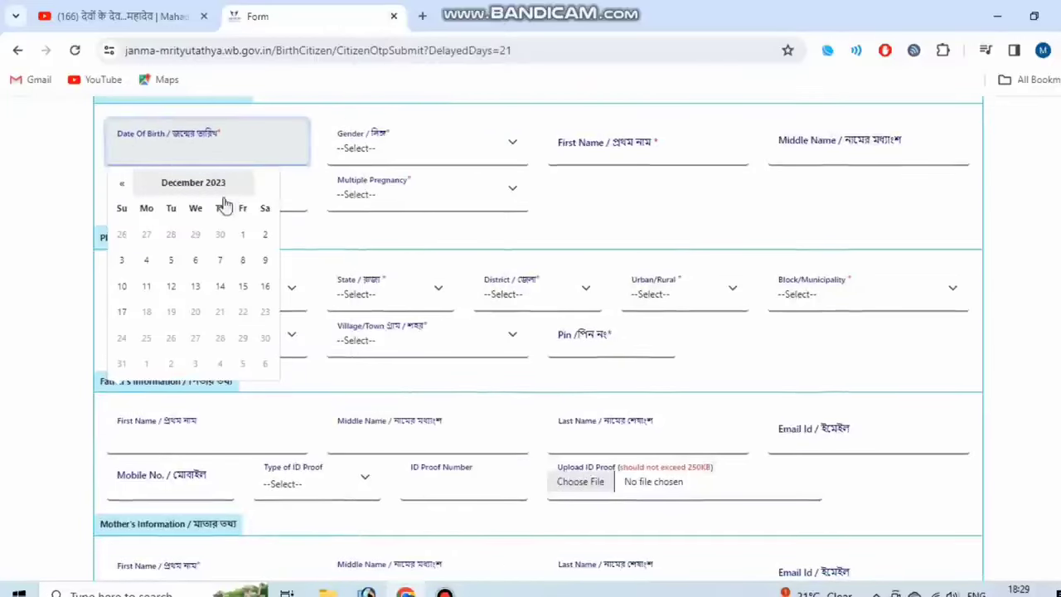
pyautogui.click(78, 142)
# In the child's information, set the gender to Male and Multiple Pregnancy to Single
pyautogui.click(410, 147)
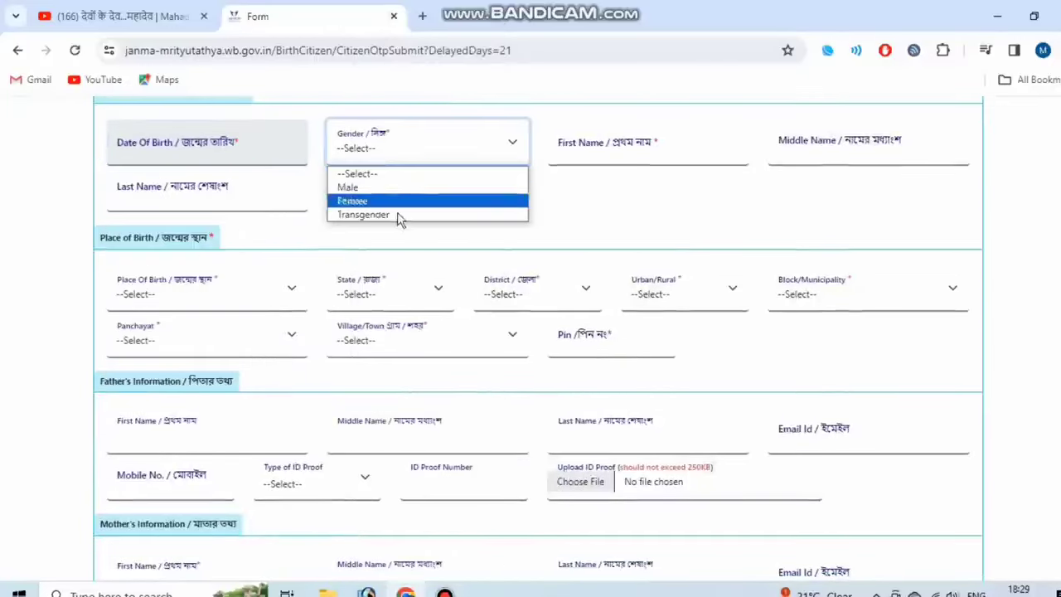
pyautogui.click(400, 189)
pyautogui.click(566, 145)
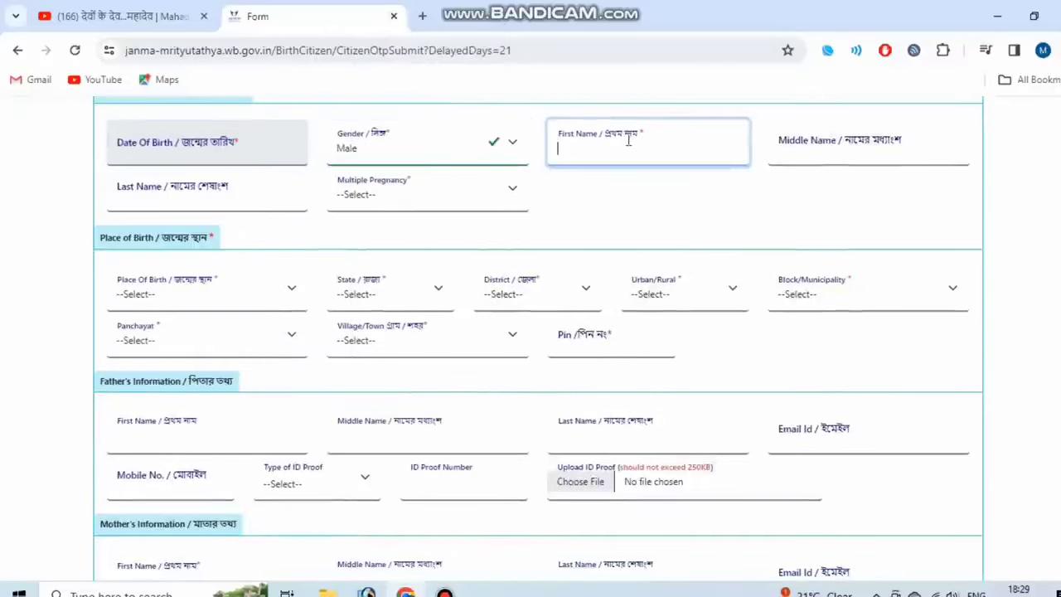
pyautogui.click(851, 147)
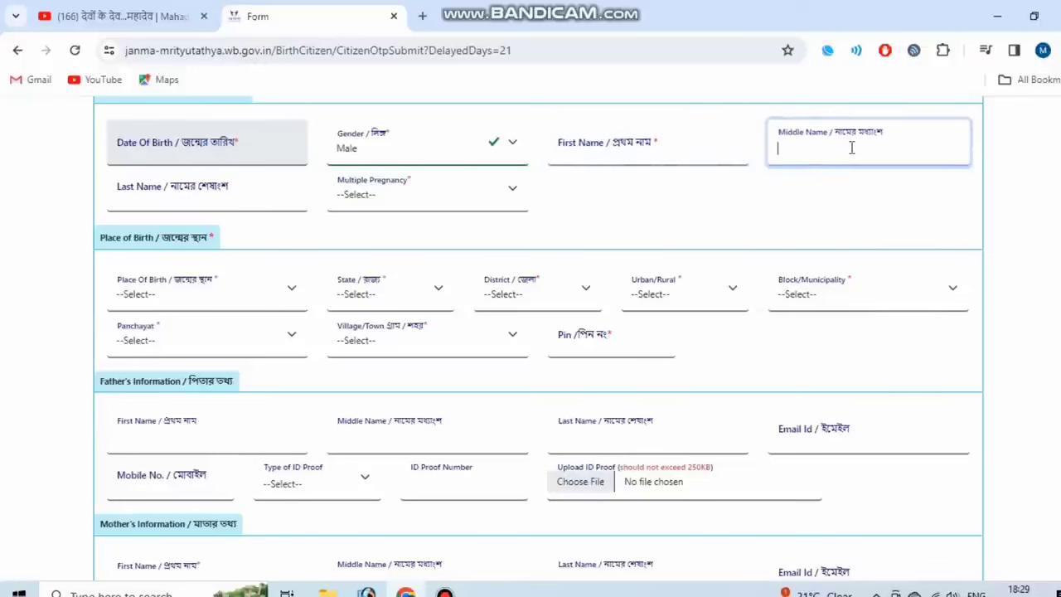
pyautogui.click(270, 192)
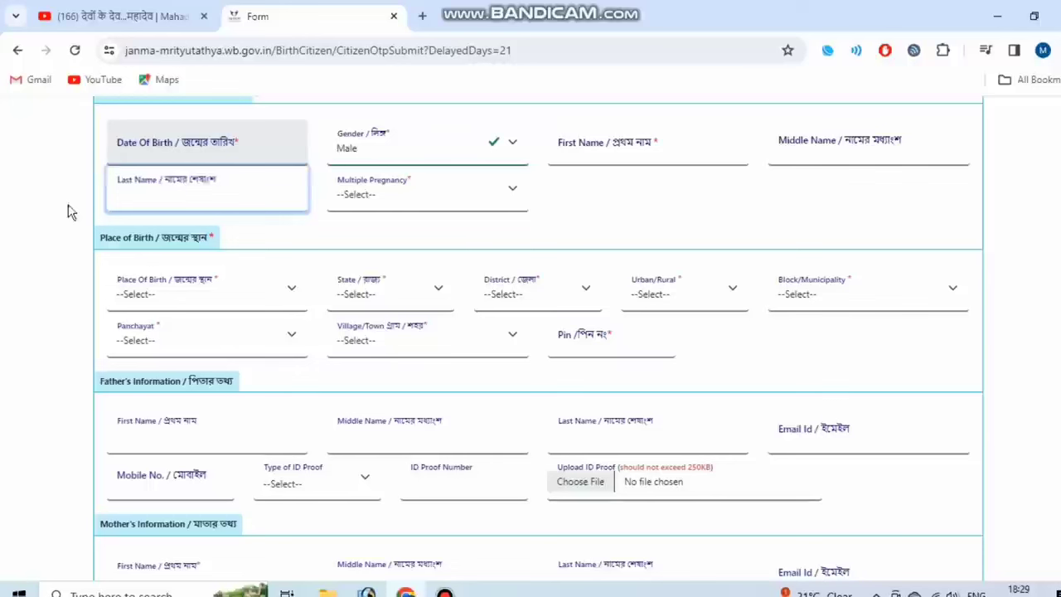
pyautogui.click(436, 202)
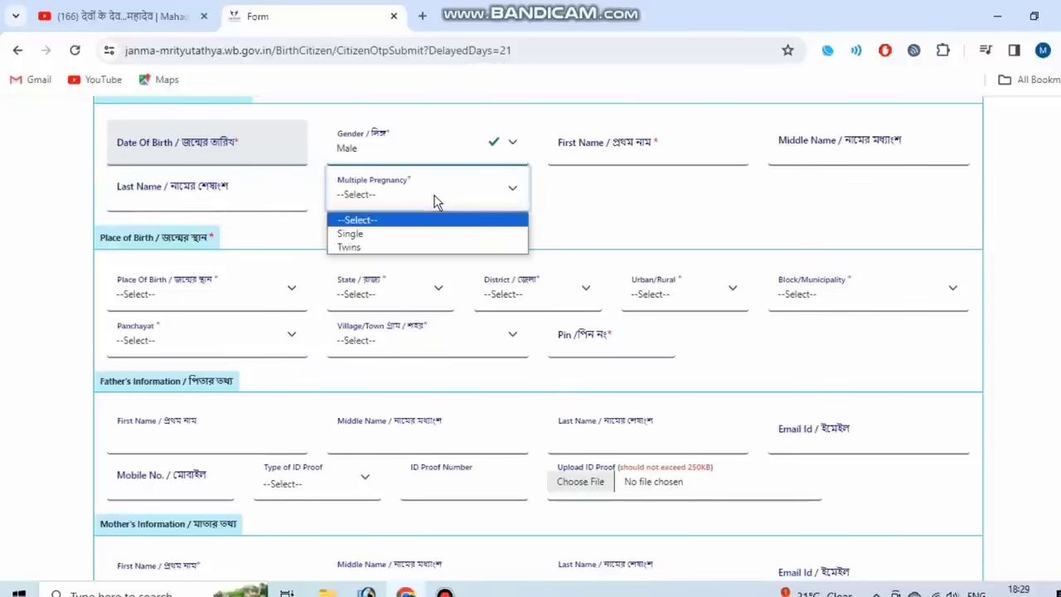
pyautogui.click(420, 239)
pyautogui.click(568, 207)
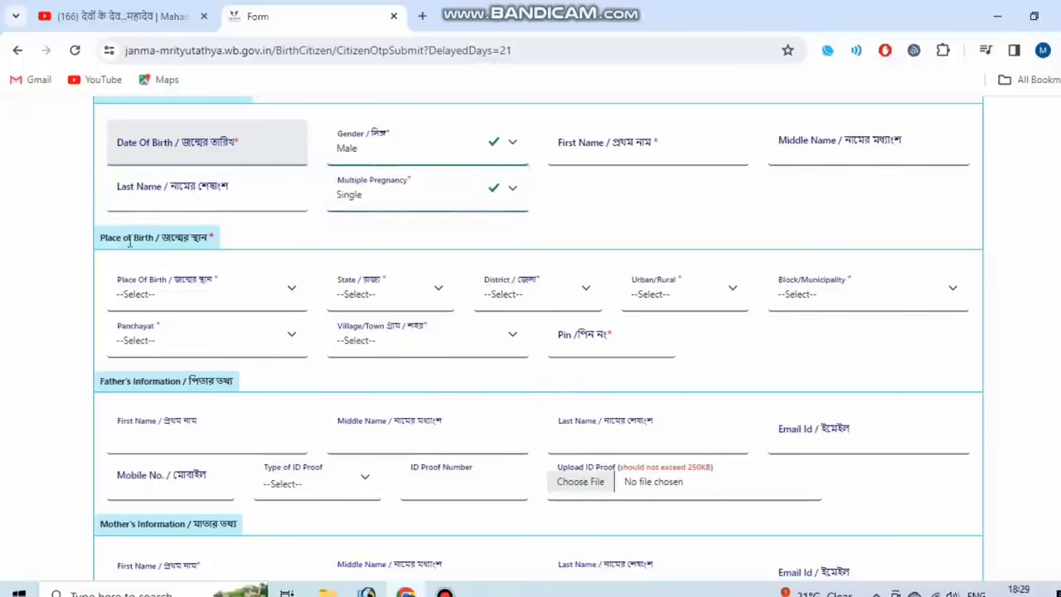
# Set the place of birth to Hospital and its state to West Bengal
pyautogui.moveTo(103, 238); pyautogui.dragTo(217, 237)
pyautogui.click(213, 238)
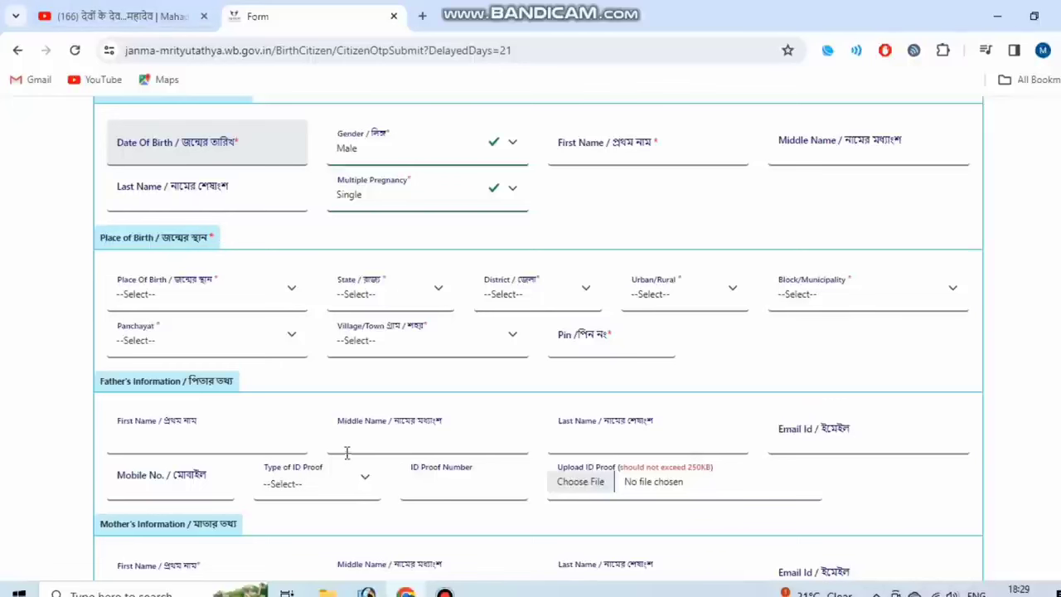
pyautogui.moveTo(109, 238); pyautogui.dragTo(218, 235)
pyautogui.click(237, 261)
pyautogui.scroll(-1, 152, 230)
pyautogui.click(176, 215)
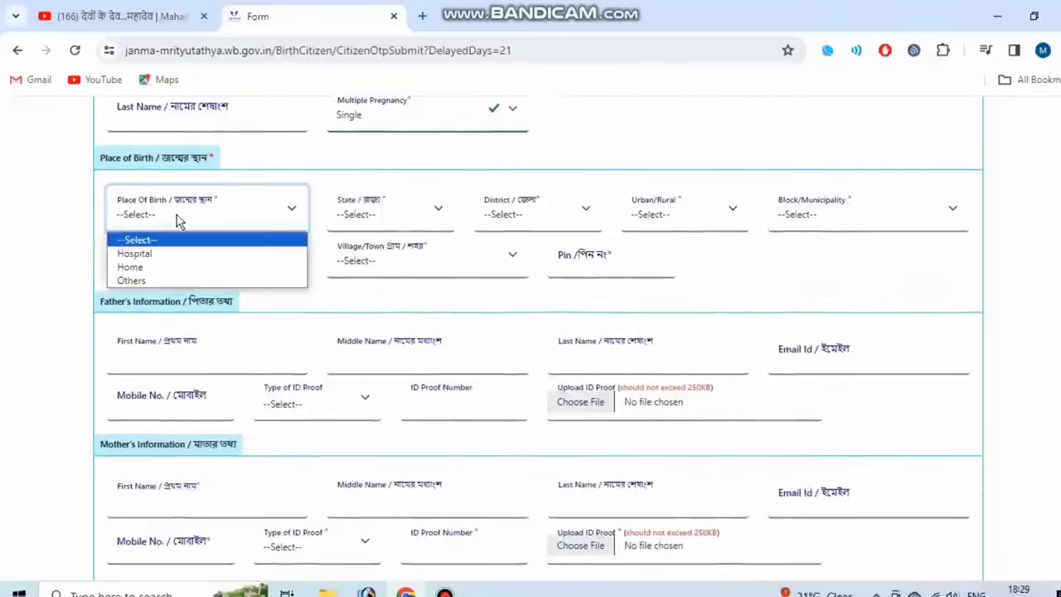
pyautogui.click(165, 255)
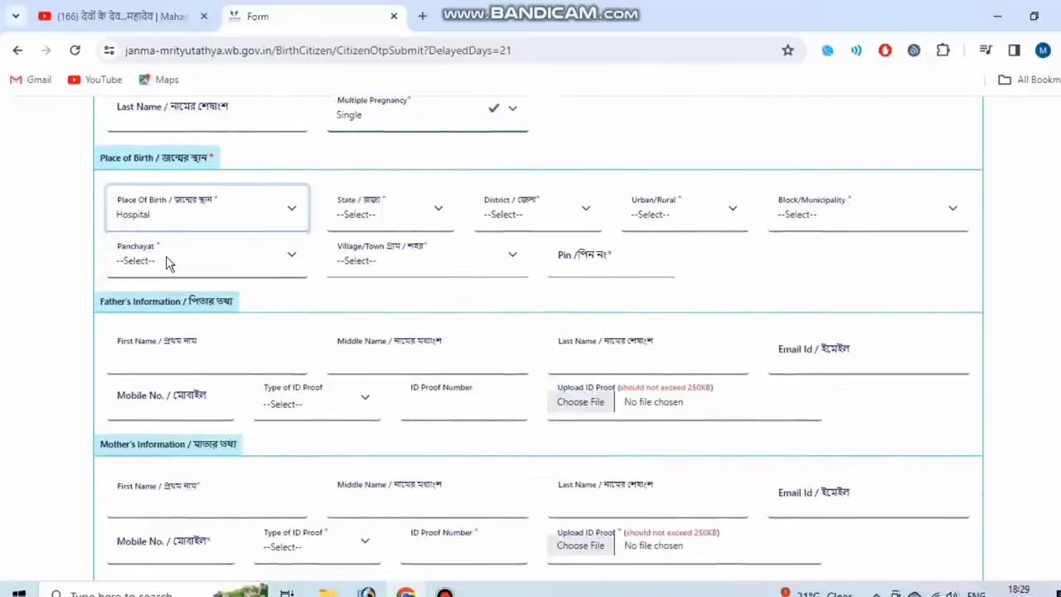
pyautogui.click(386, 213)
pyautogui.click(374, 253)
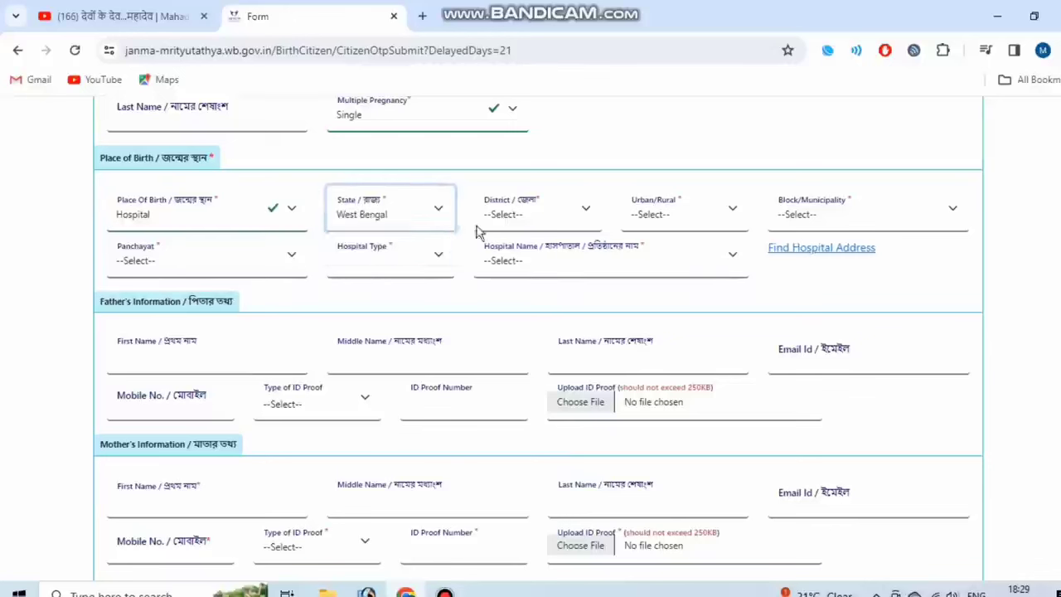
# Specify the birth location as North 24 Parganas district, Urban/Rural type Block, and block BARASAT - II
pyautogui.click(501, 219)
pyautogui.scroll(-2, 540, 469)
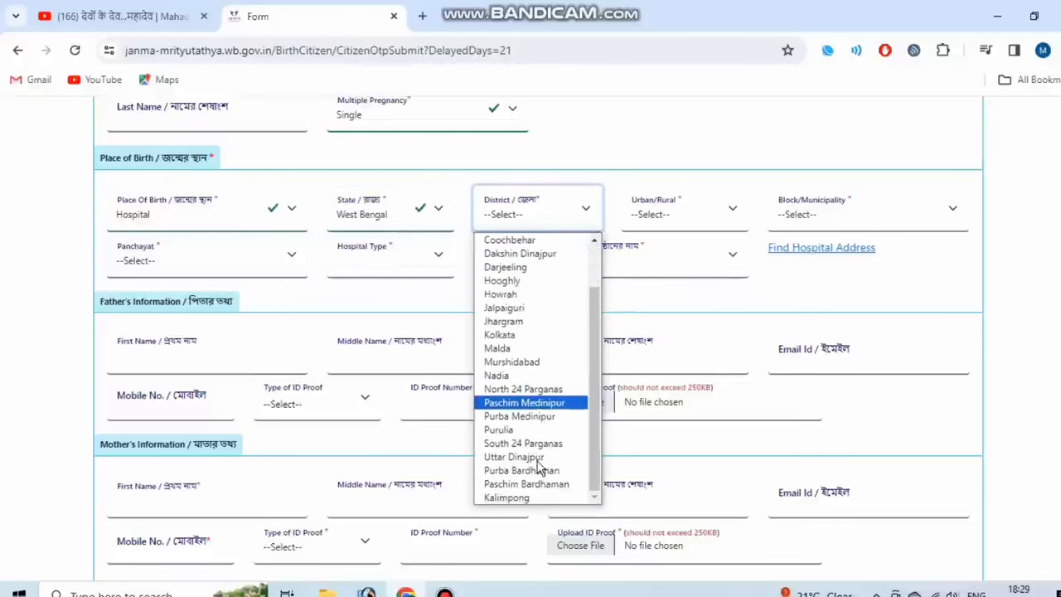
pyautogui.click(535, 389)
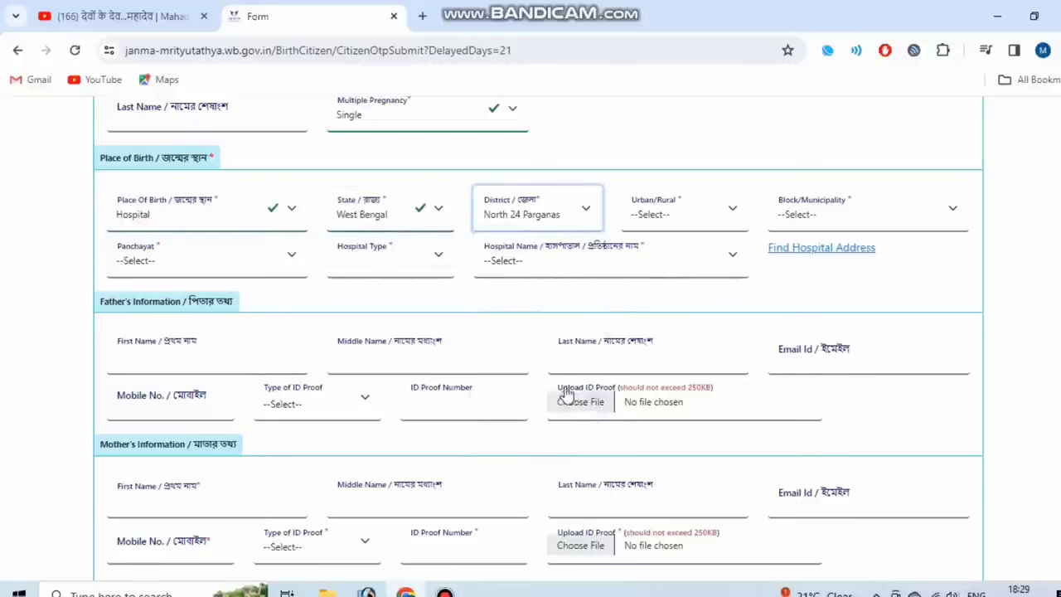
pyautogui.click(677, 214)
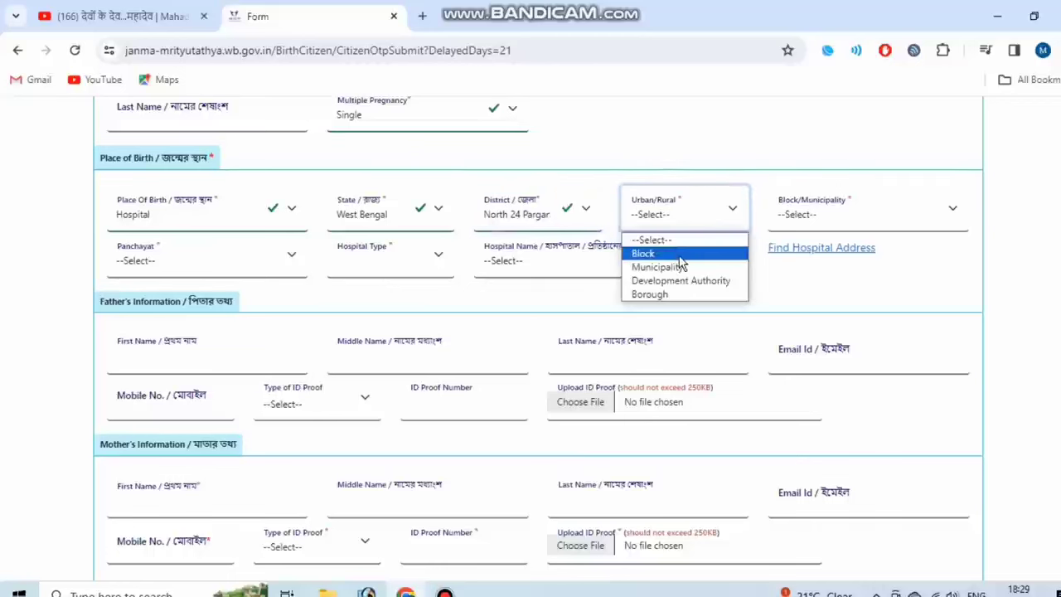
pyautogui.click(678, 254)
pyautogui.click(845, 220)
pyautogui.click(850, 309)
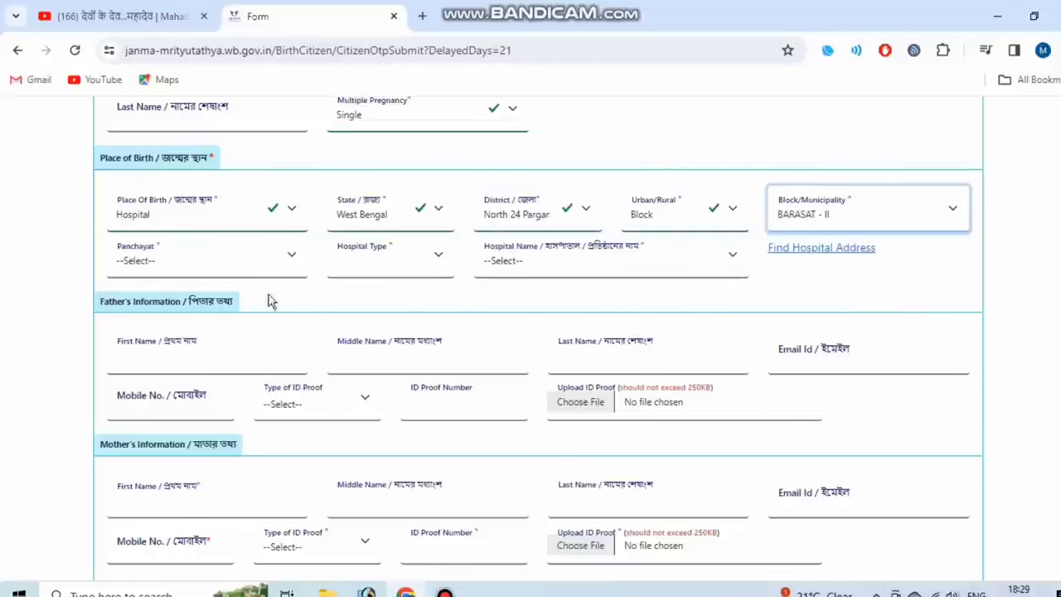
# Choose the DADPUR panchayat and the Private/Other hospital NEW NABOJIBAN NURSING HOME AND DIAGENOSTIC
pyautogui.click(230, 255)
pyautogui.click(218, 309)
pyautogui.click(379, 265)
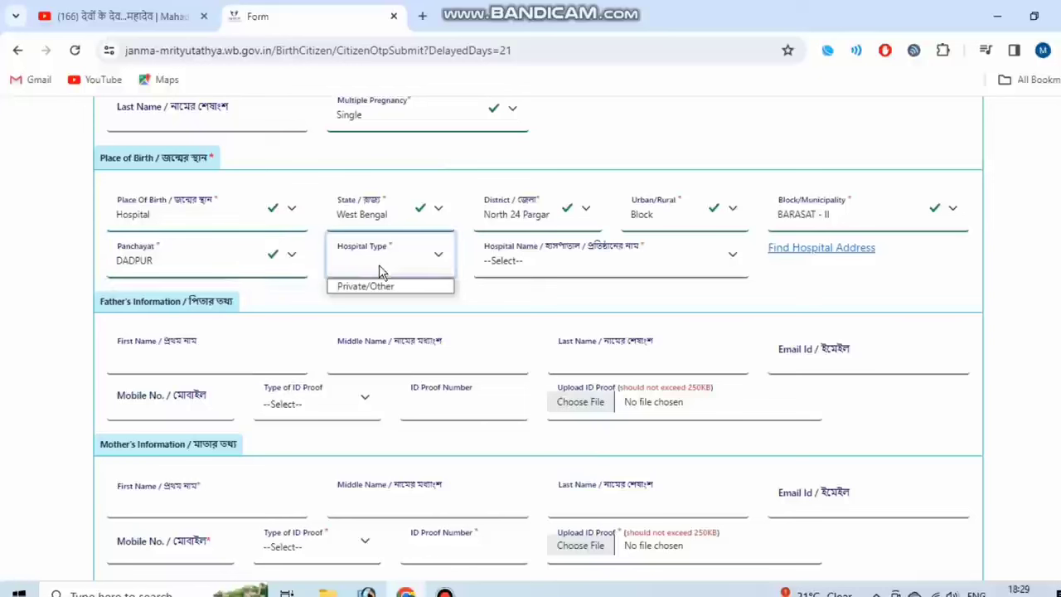
pyautogui.click(375, 286)
pyautogui.click(544, 271)
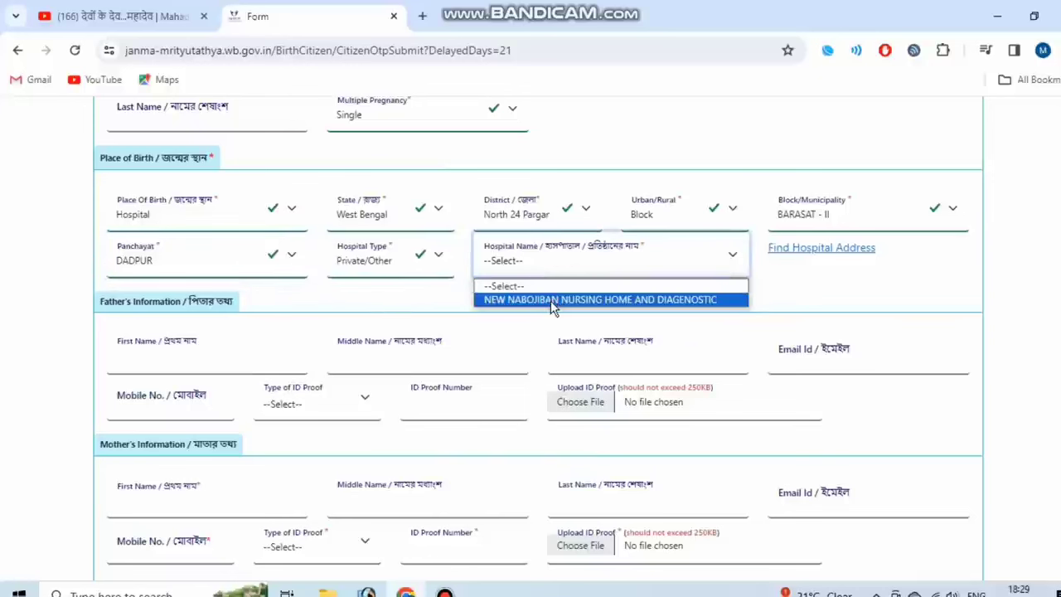
pyautogui.click(556, 300)
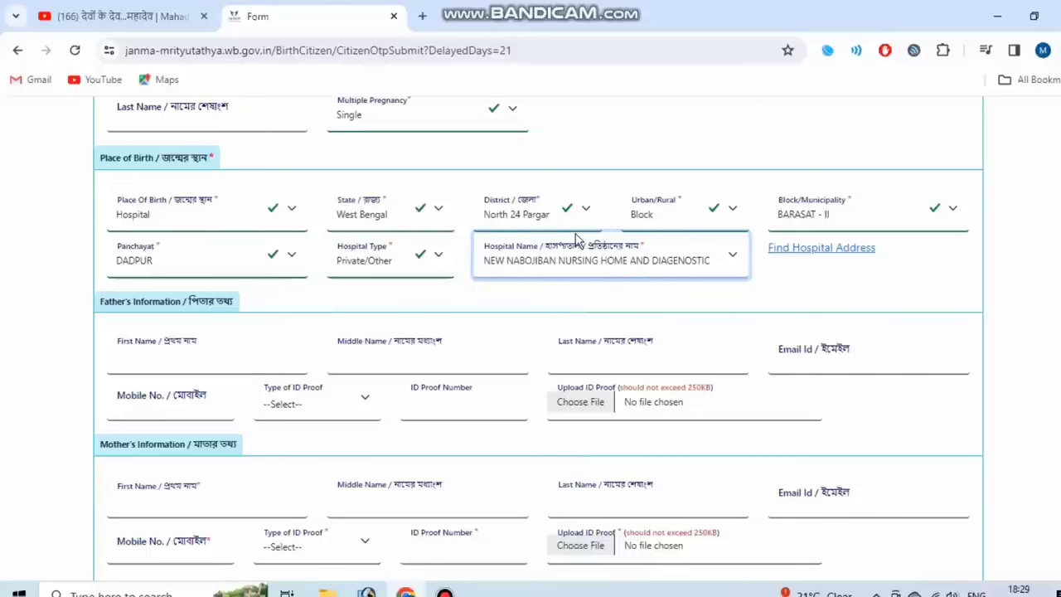
# Go through the father's first, middle and last name, email and mobile number fields in the Father's Information section
pyautogui.moveTo(104, 304); pyautogui.dragTo(249, 306)
pyautogui.click(253, 308)
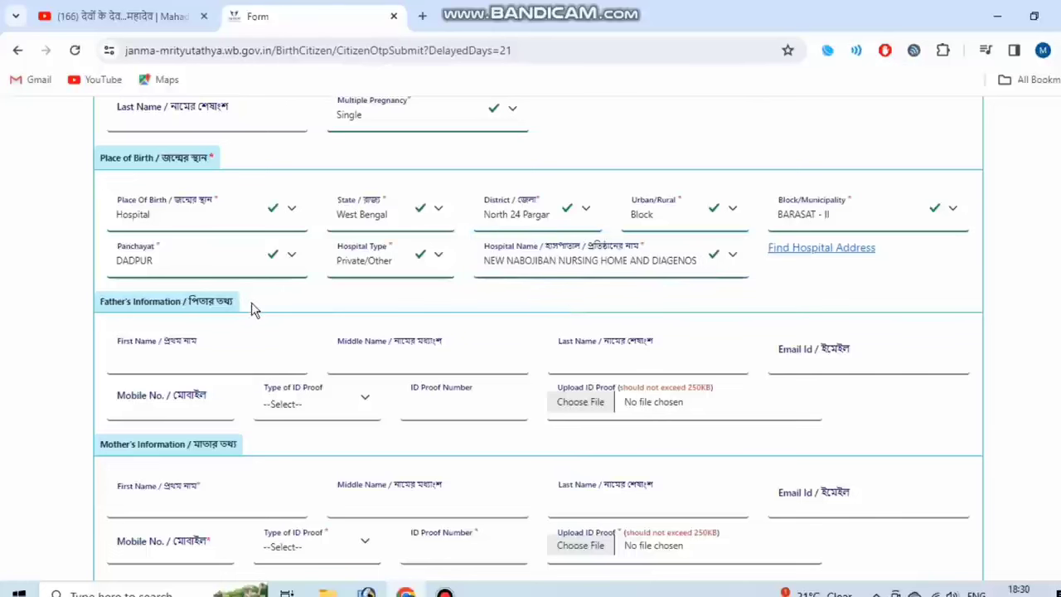
pyautogui.scroll(-1, 253, 305)
pyautogui.click(140, 269)
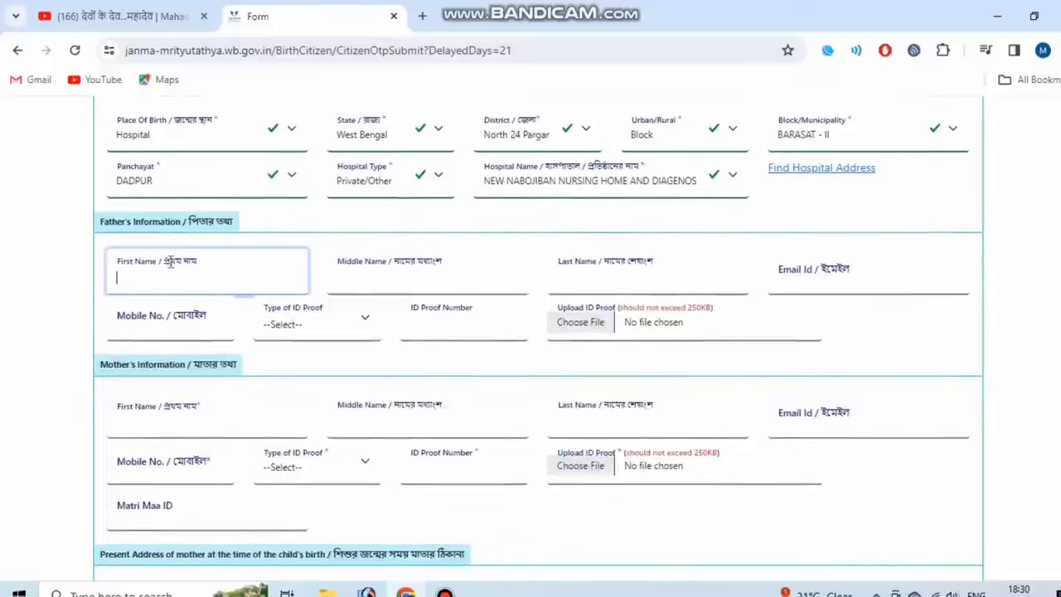
pyautogui.click(374, 271)
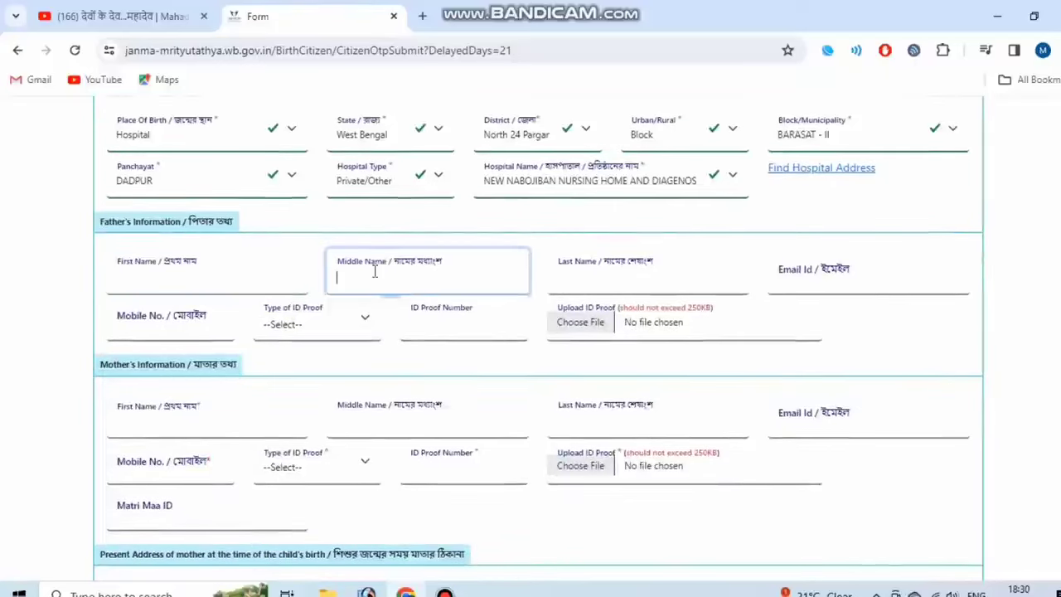
pyautogui.click(597, 272)
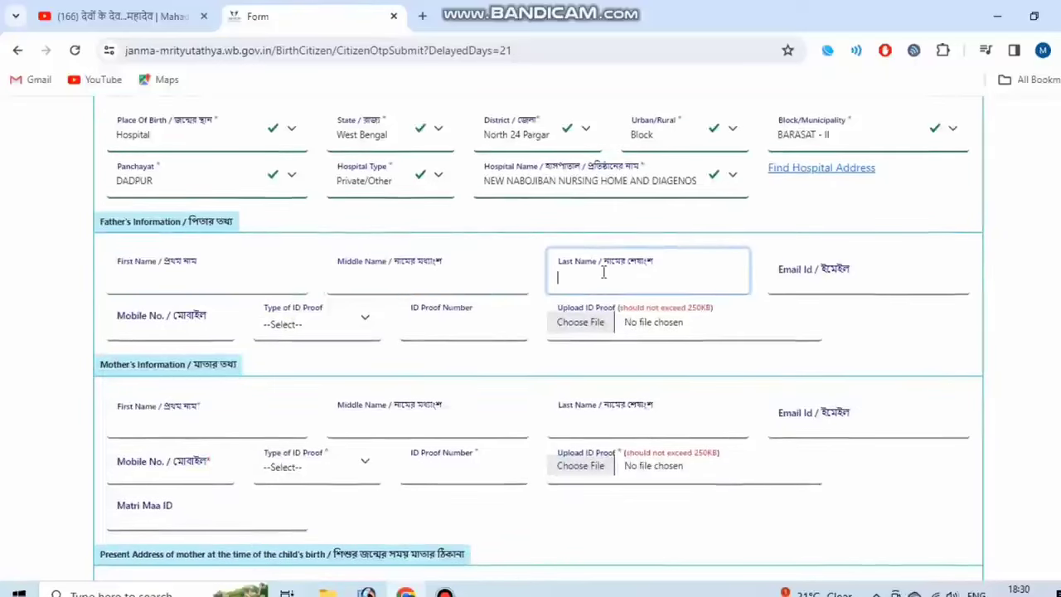
pyautogui.click(777, 287)
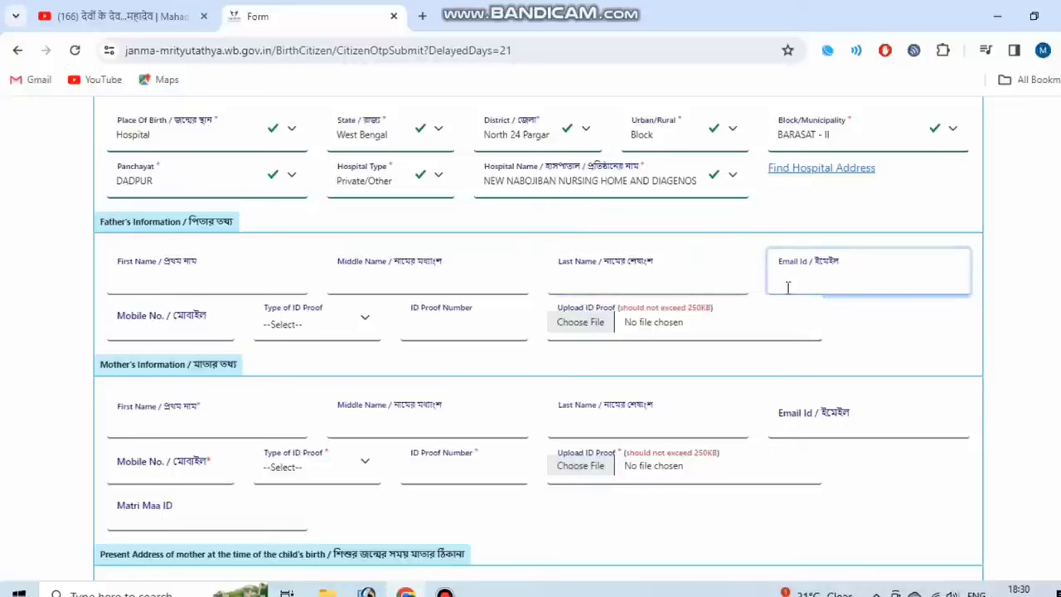
pyautogui.click(194, 326)
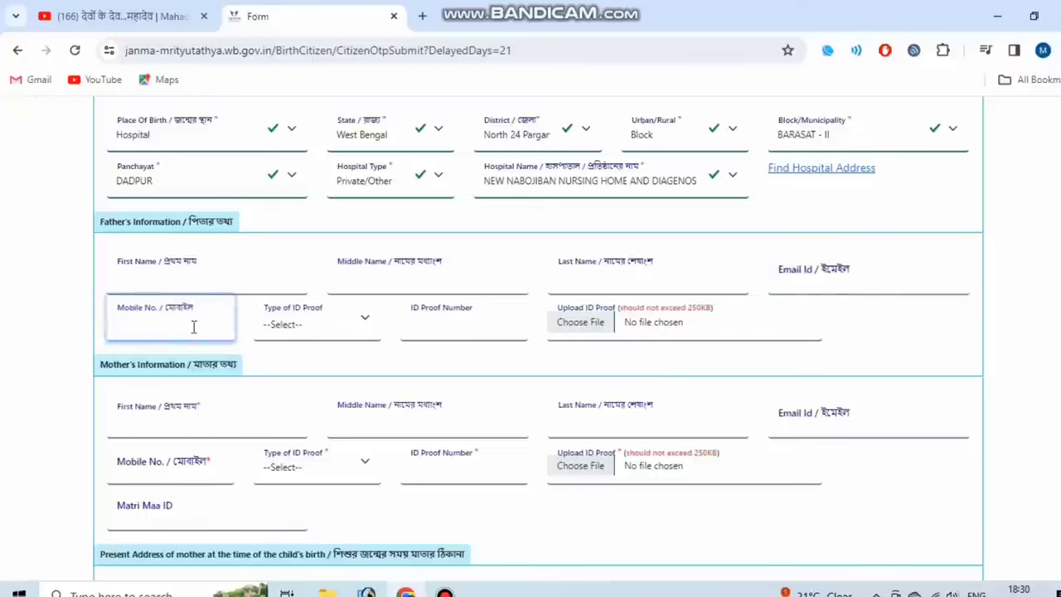
# Set the father's type of ID proof to Aadhaar and go to his ID proof number field
pyautogui.click(332, 334)
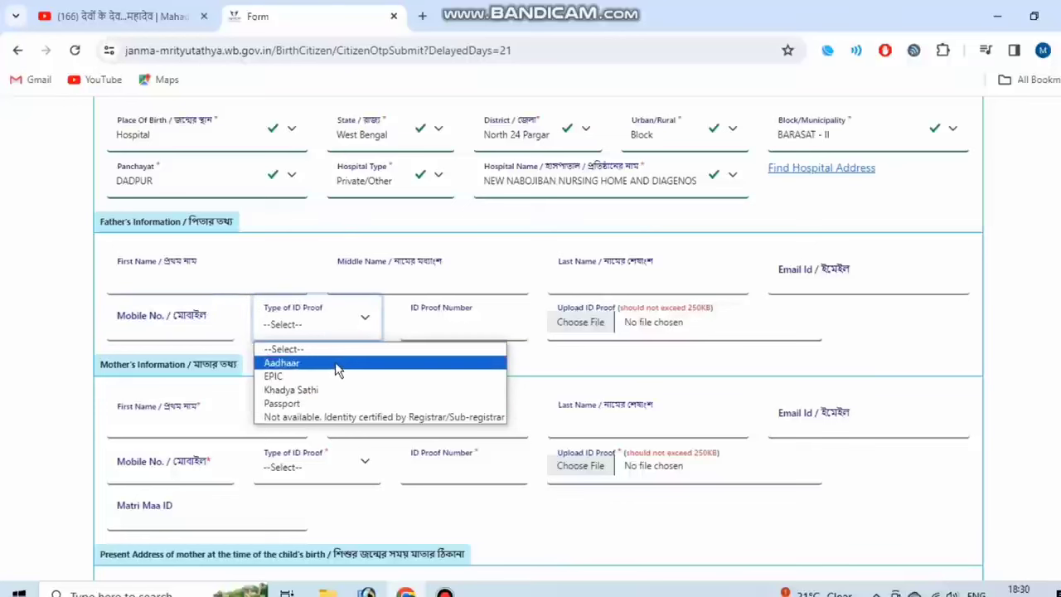
pyautogui.click(337, 365)
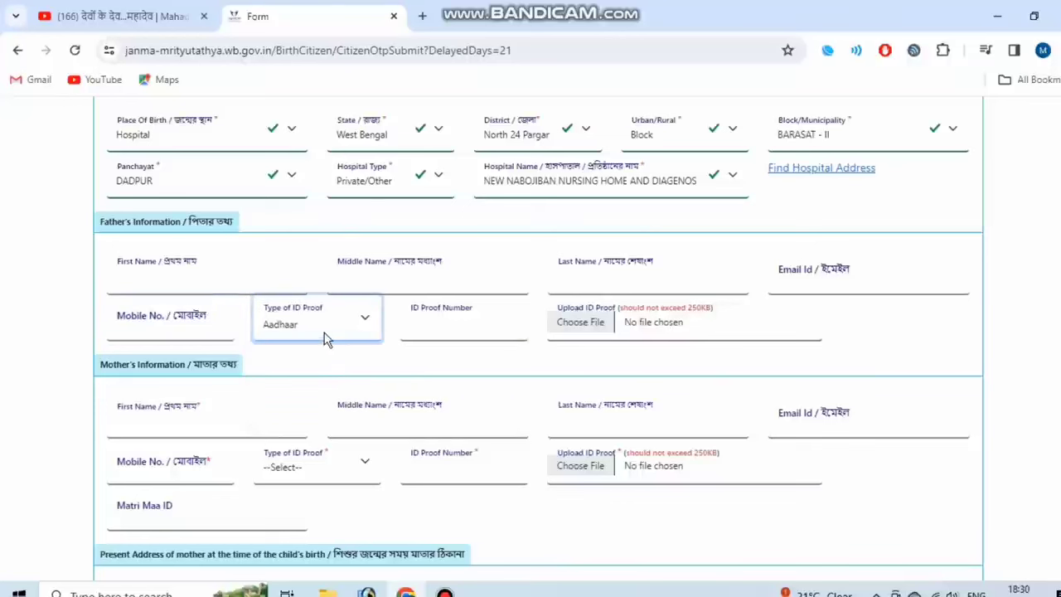
pyautogui.click(425, 315)
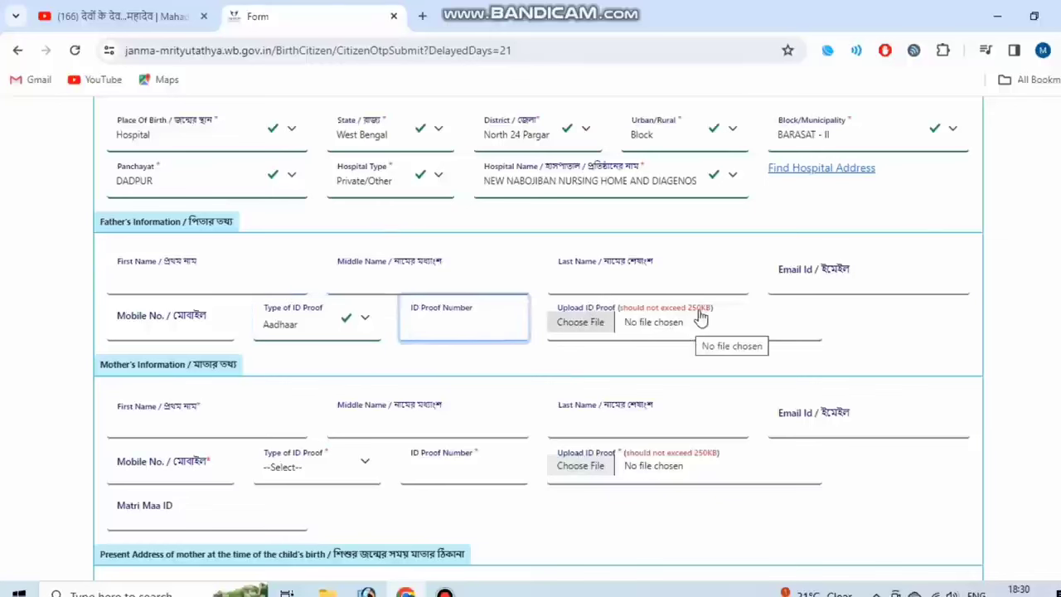
# Go through the mother's first, middle and last name and mobile number fields in the Mother's Information section
pyautogui.scroll(-1, 275, 393)
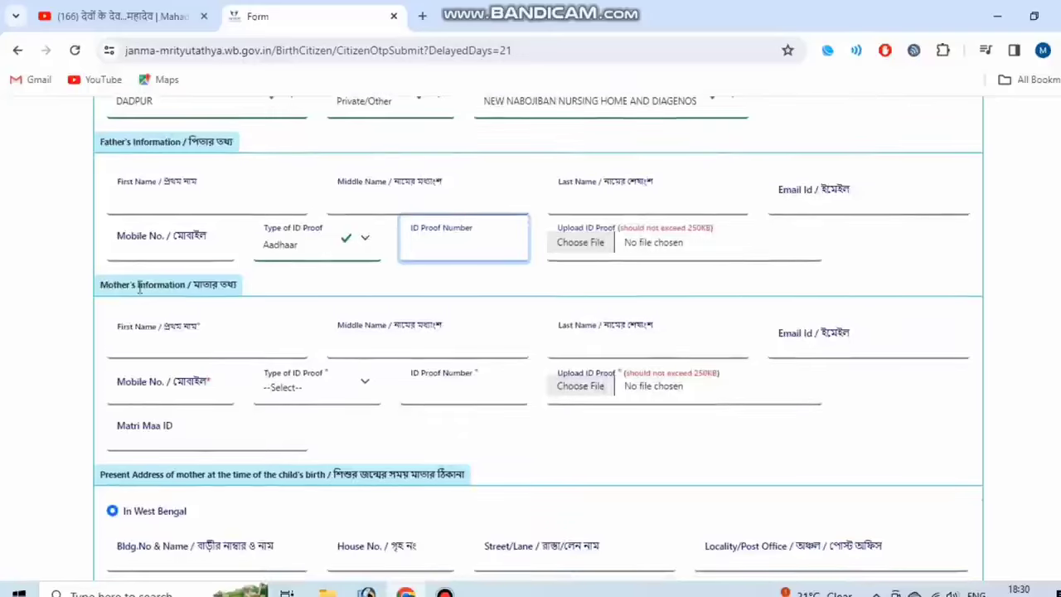
pyautogui.moveTo(136, 285); pyautogui.dragTo(180, 284)
pyautogui.click(172, 332)
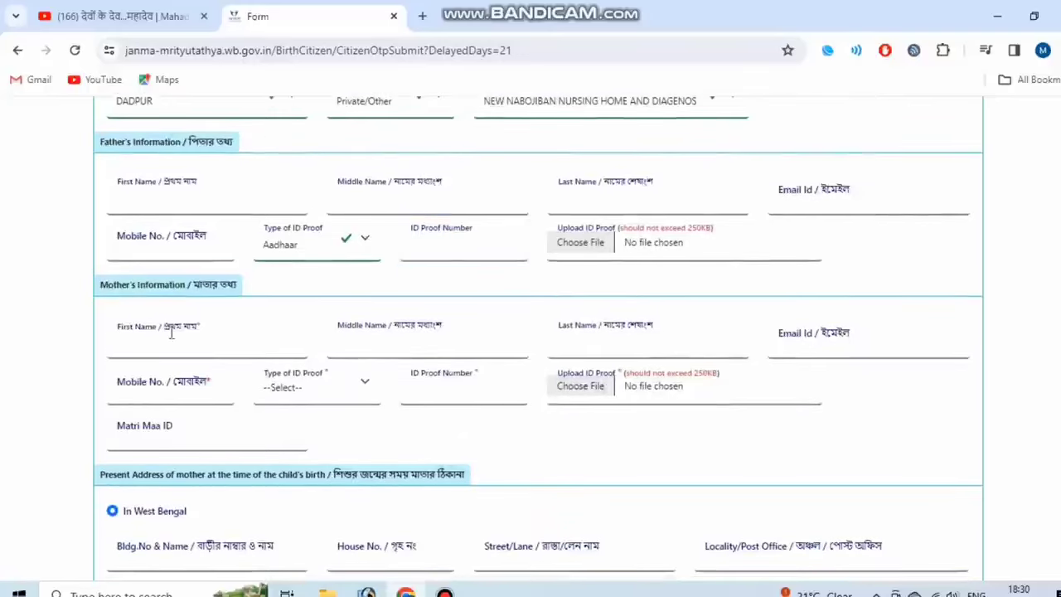
pyautogui.click(420, 340)
pyautogui.click(684, 343)
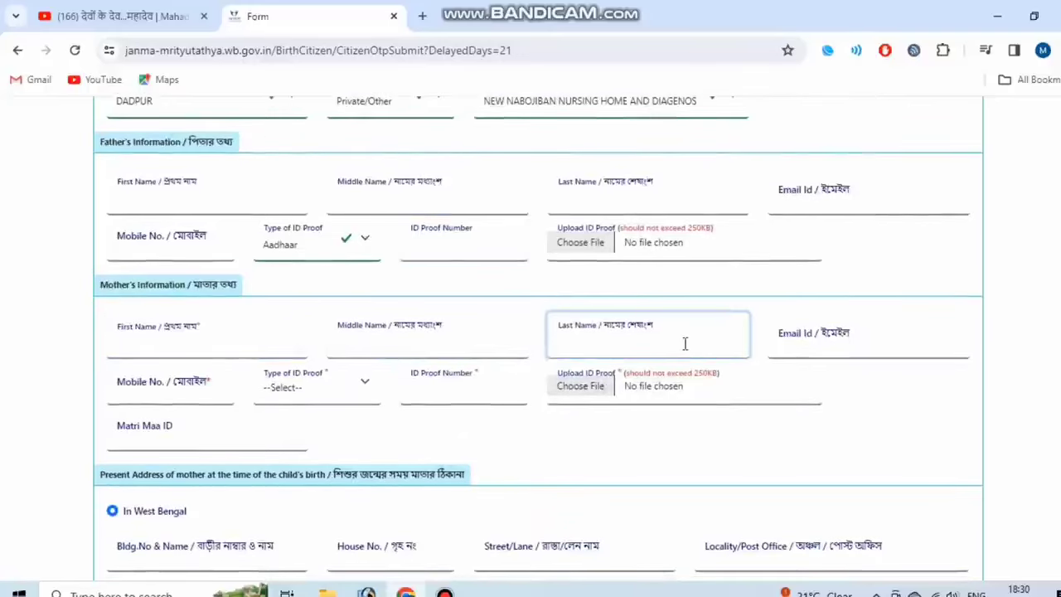
pyautogui.click(146, 393)
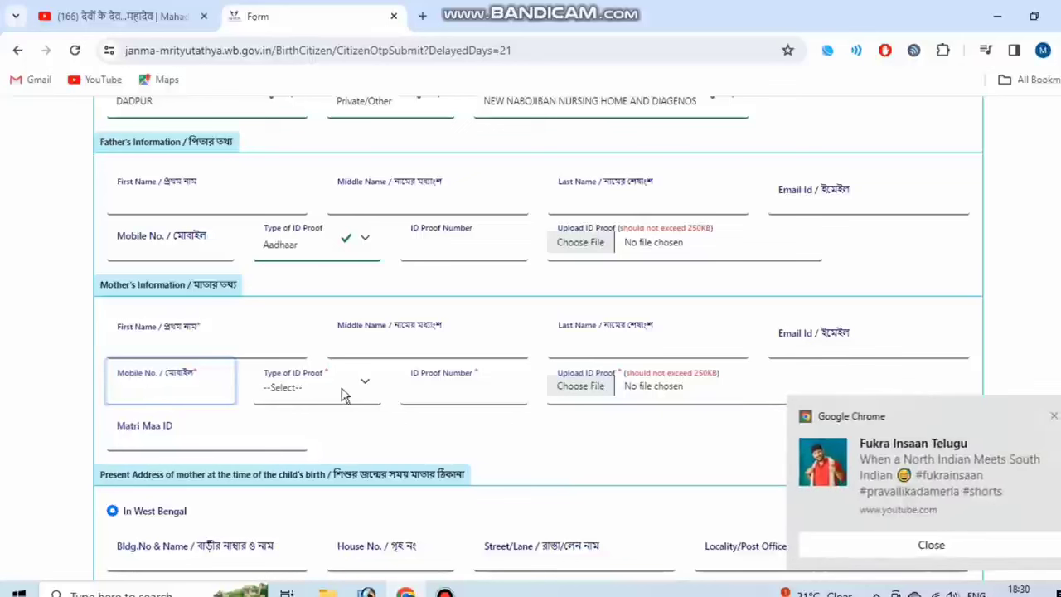
# Dismiss the browser notification and set the mother's type of ID proof to Aadhaar
pyautogui.click(1054, 417)
pyautogui.click(335, 394)
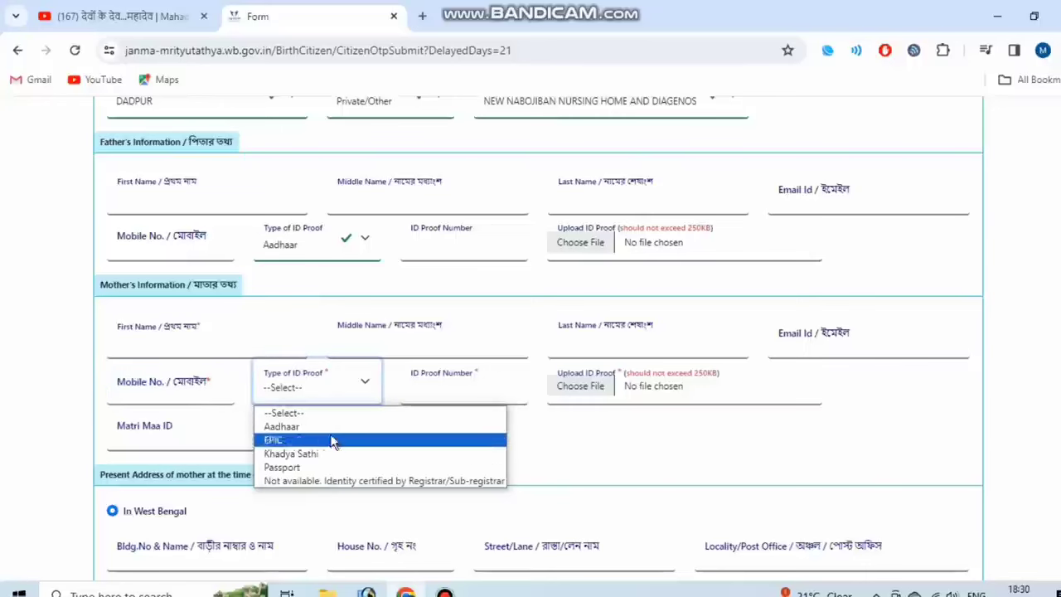
pyautogui.click(330, 437)
pyautogui.click(427, 380)
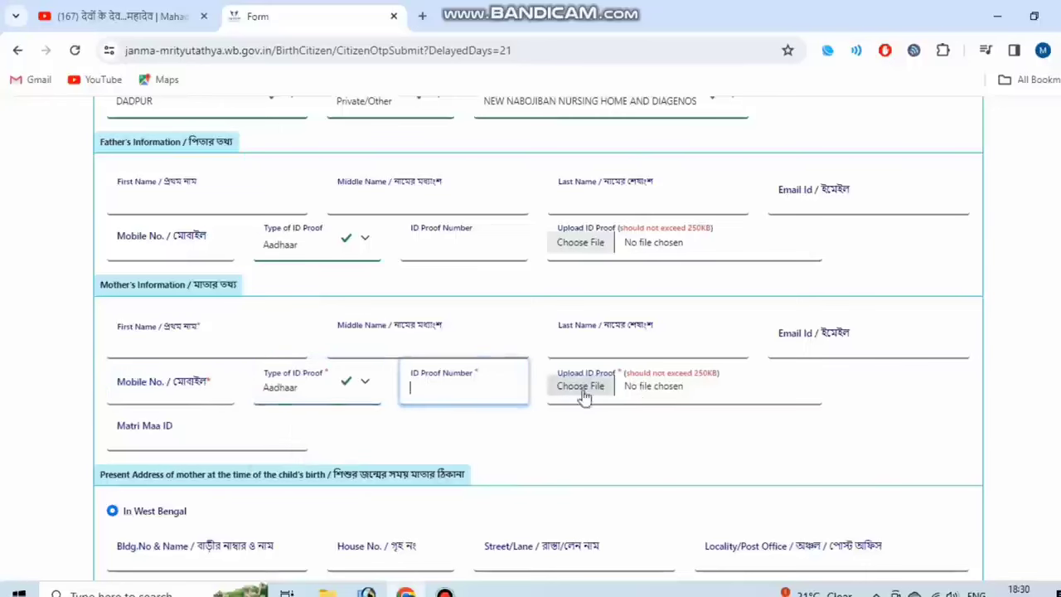
# Examine the Matri Maa ID field and the building, house, street, post office and pin fields of the mother's present address
pyautogui.scroll(-1, 367, 434)
pyautogui.click(203, 362)
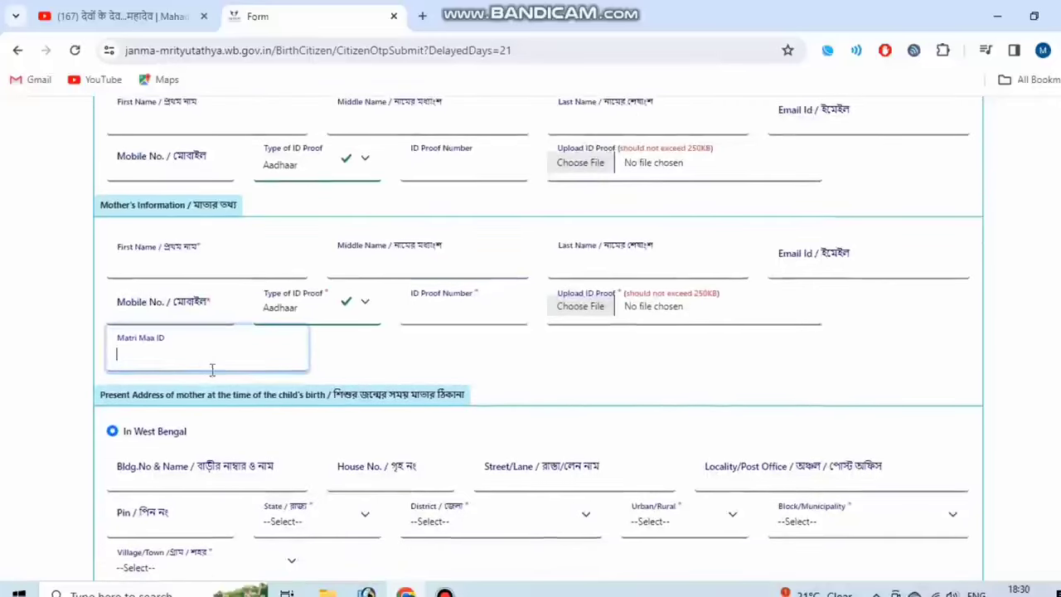
pyautogui.scroll(-1, 291, 418)
pyautogui.scroll(-2, 291, 417)
pyautogui.moveTo(176, 325); pyautogui.dragTo(320, 329)
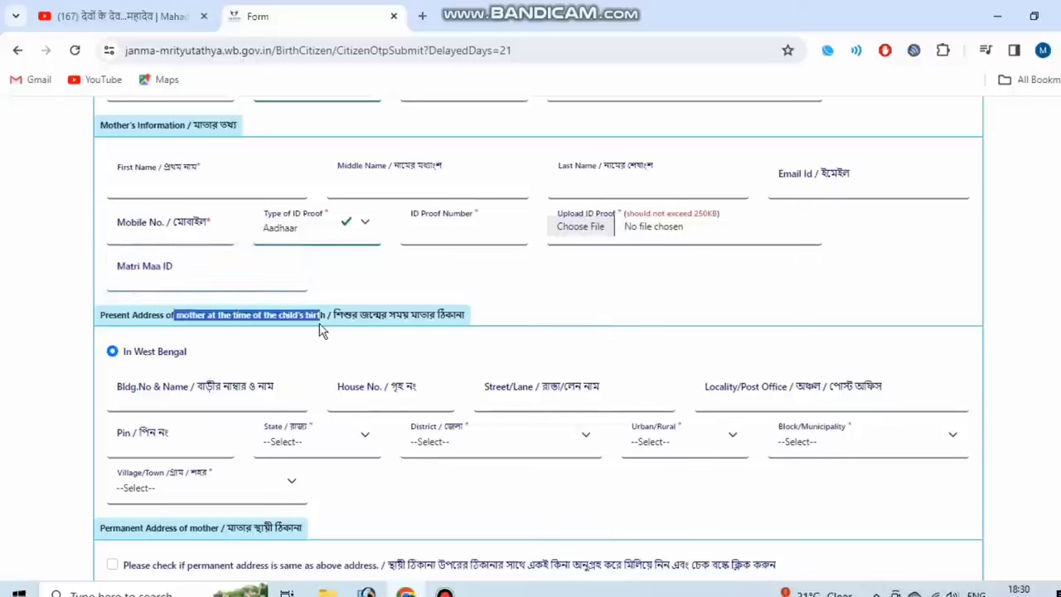
pyautogui.click(323, 330)
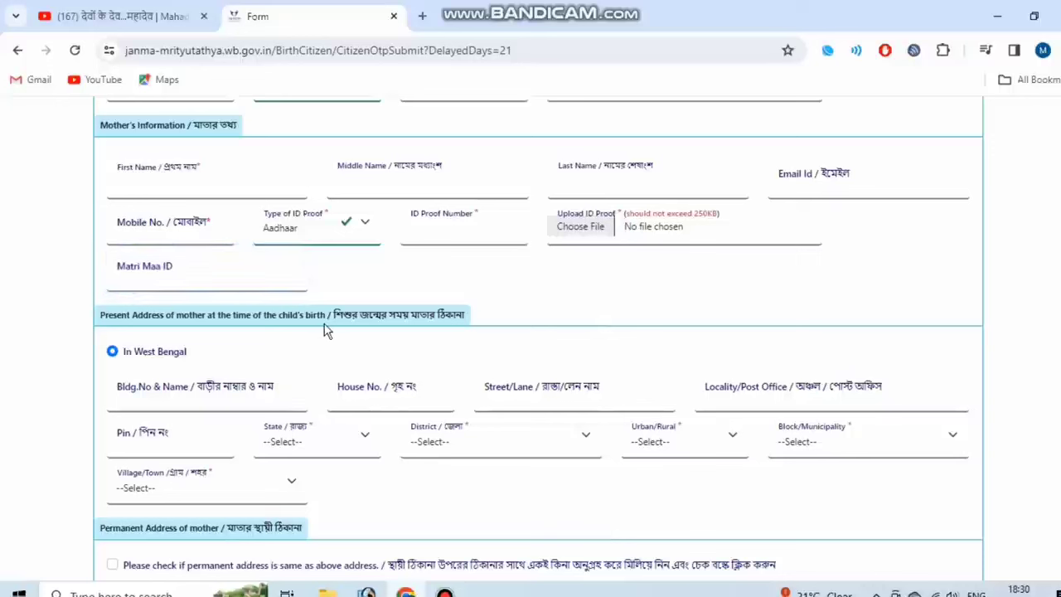
pyautogui.click(193, 399)
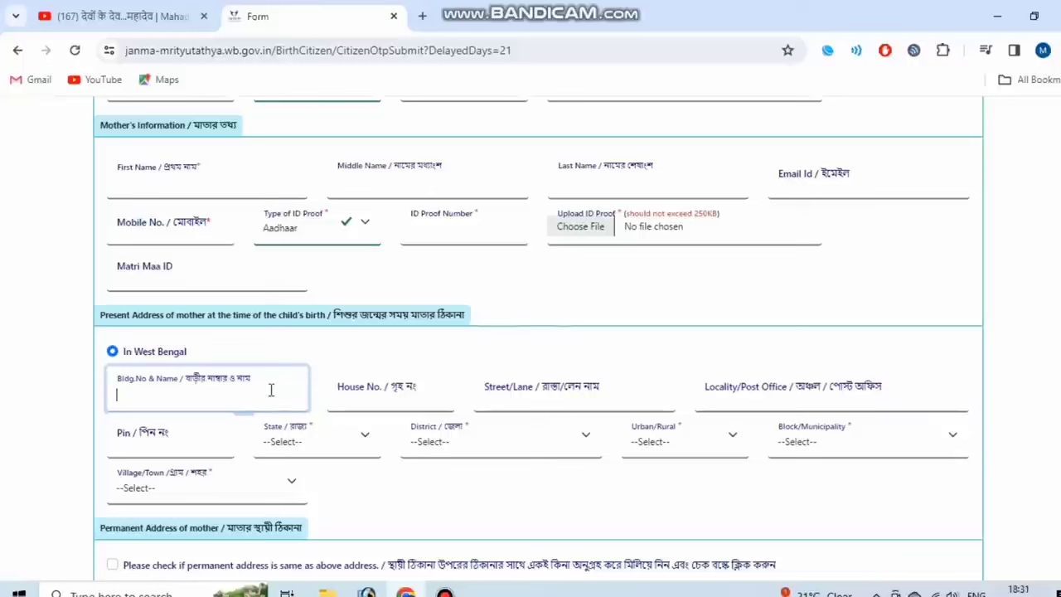
pyautogui.click(394, 397)
pyautogui.click(534, 401)
pyautogui.click(735, 401)
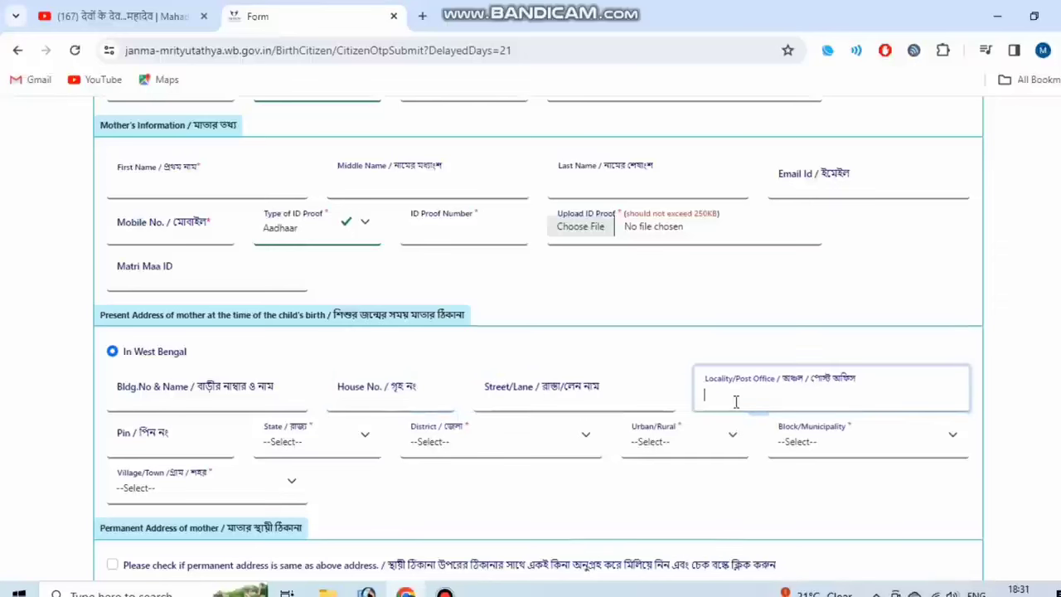
pyautogui.click(182, 443)
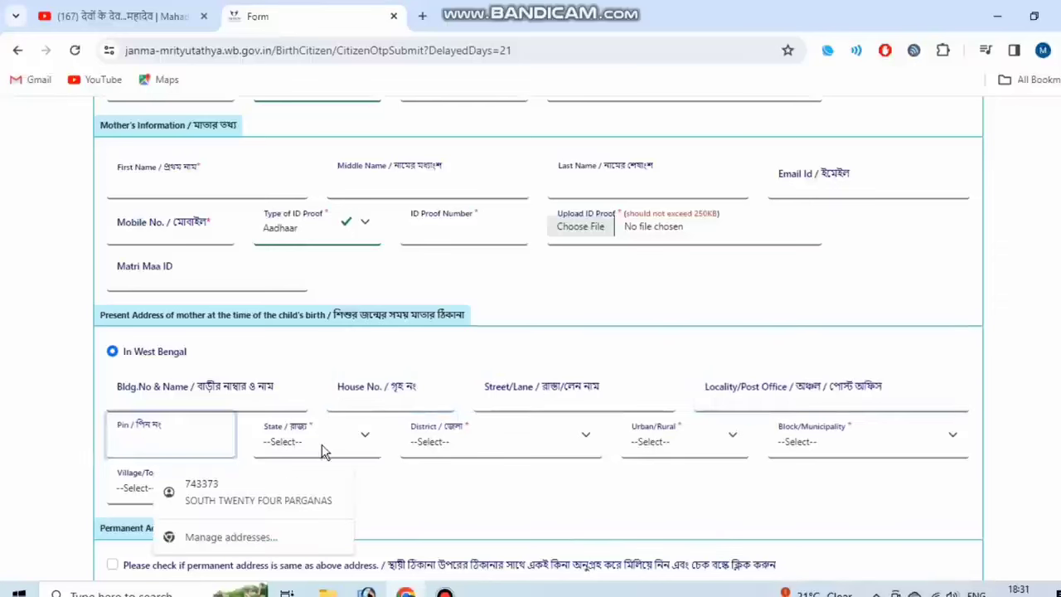
# In the mother's present address, set the state to West Bengal and Urban/Rural to Block
pyautogui.click(324, 448)
pyautogui.click(322, 481)
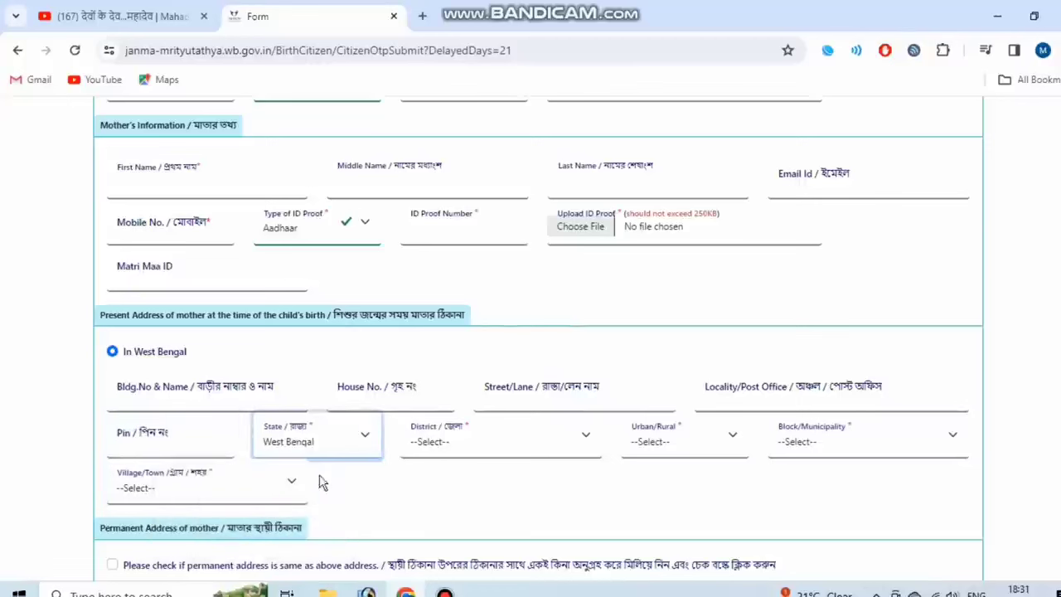
pyautogui.click(451, 443)
pyautogui.click(451, 443)
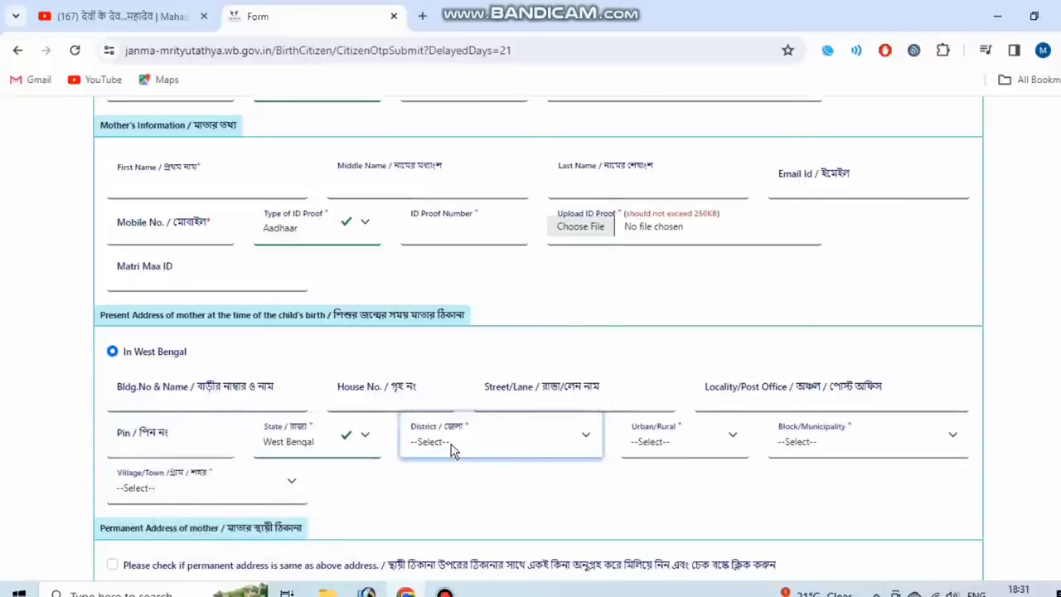
pyautogui.click(695, 454)
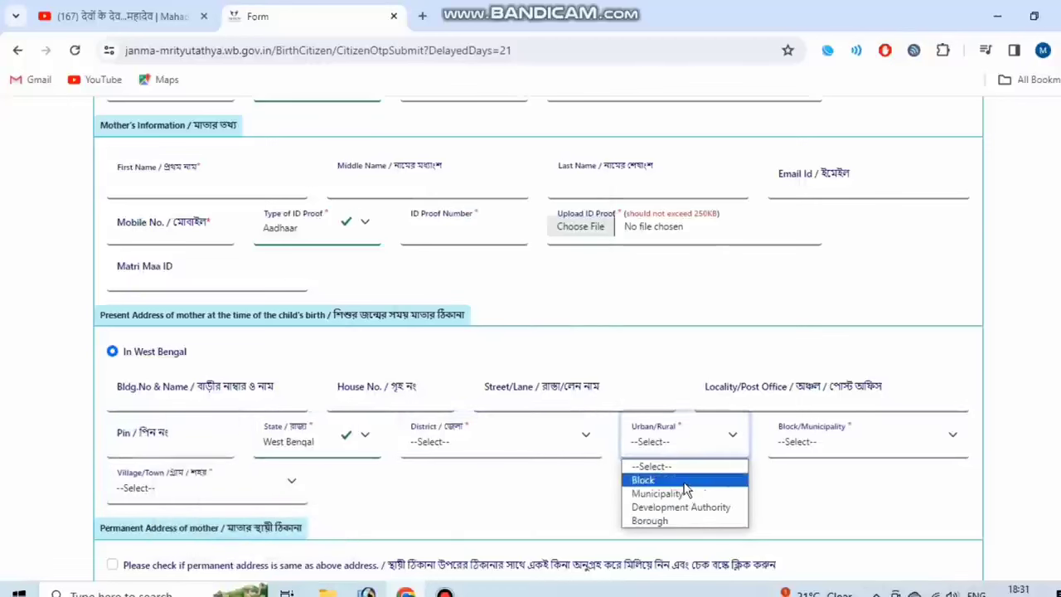
pyautogui.click(684, 482)
pyautogui.click(858, 454)
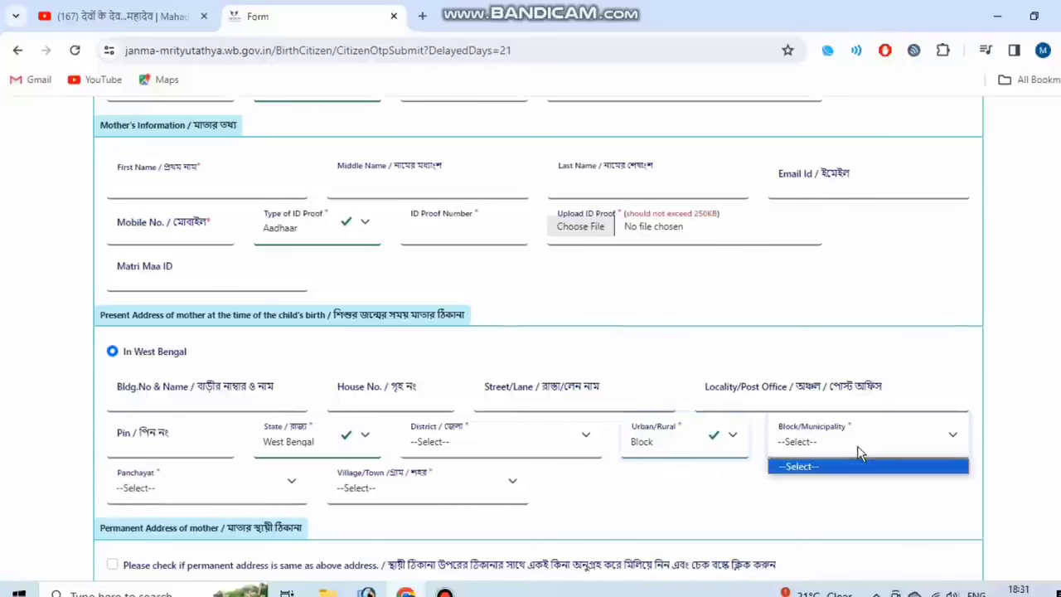
pyautogui.click(844, 451)
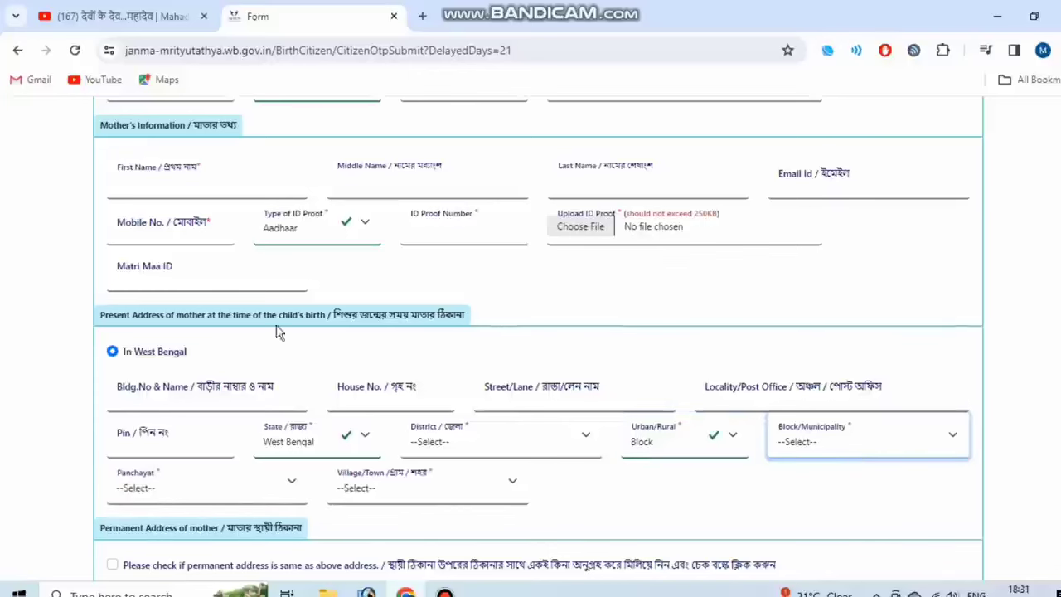
# Mark the mother's permanent address as the same as her present address
pyautogui.scroll(-3, 400, 398)
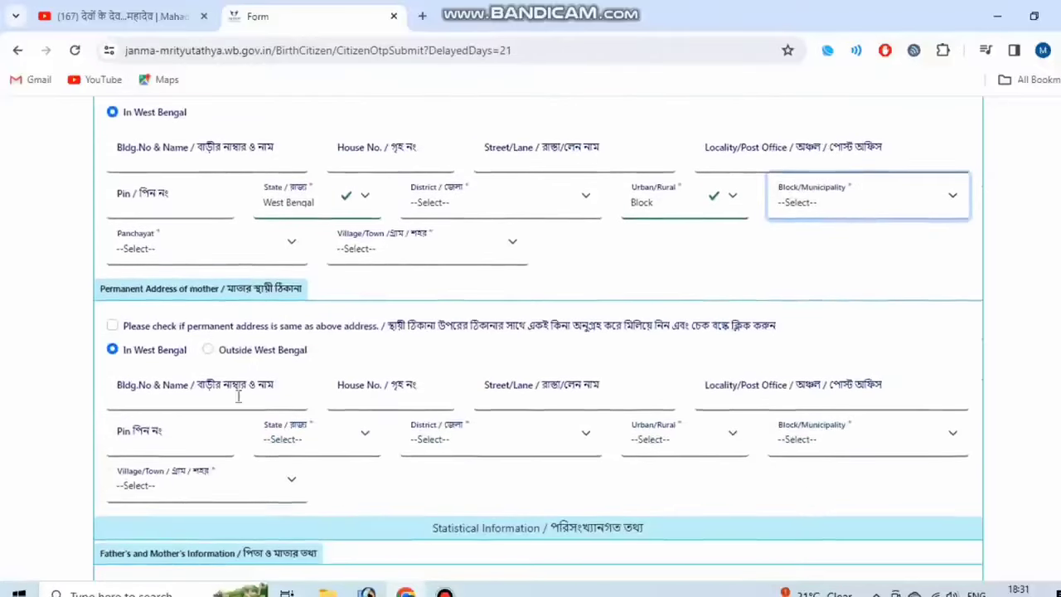
pyautogui.click(112, 325)
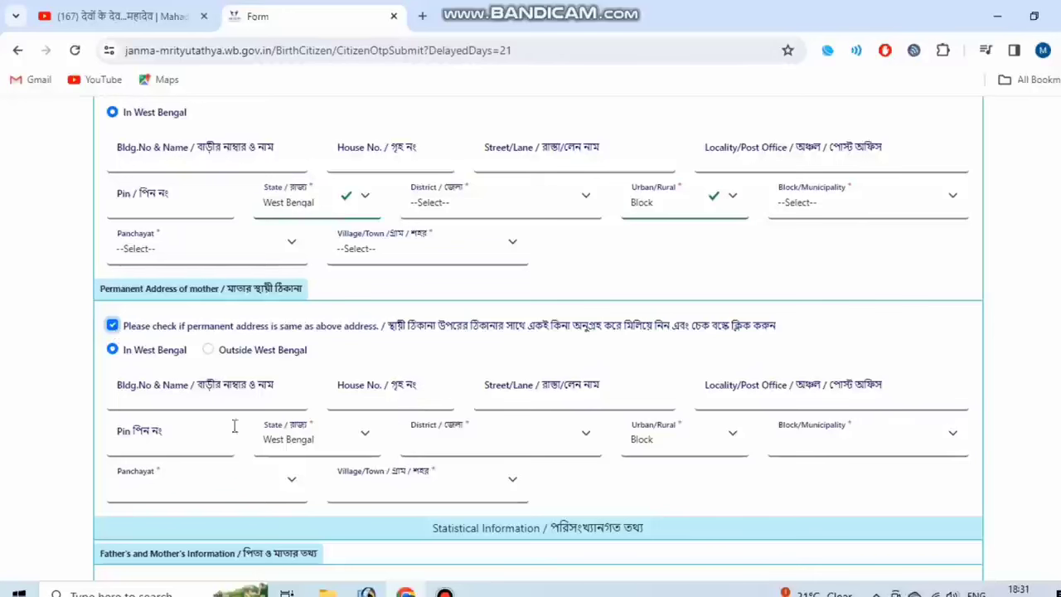
# In the parents' statistical information, set the religion to Hindu
pyautogui.scroll(-2, 779, 454)
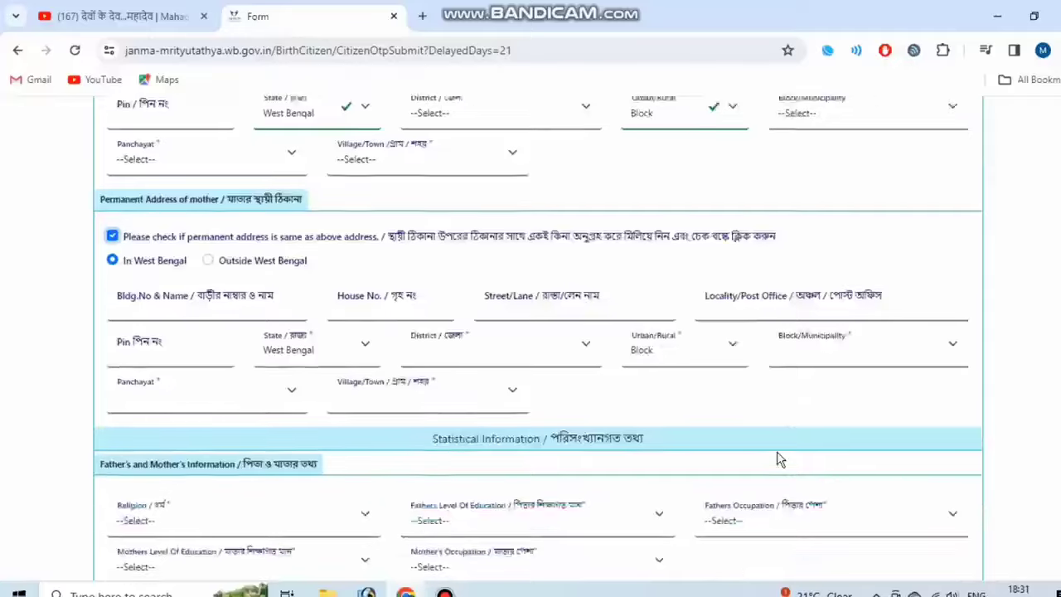
pyautogui.scroll(-1, 769, 442)
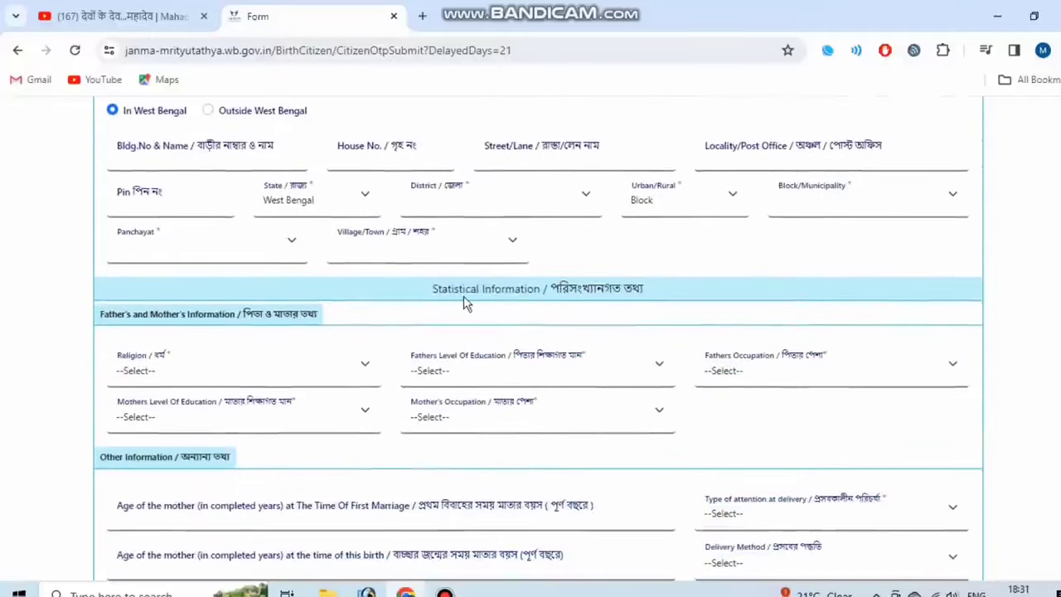
pyautogui.moveTo(466, 299); pyautogui.dragTo(639, 287)
pyautogui.click(638, 288)
pyautogui.click(257, 375)
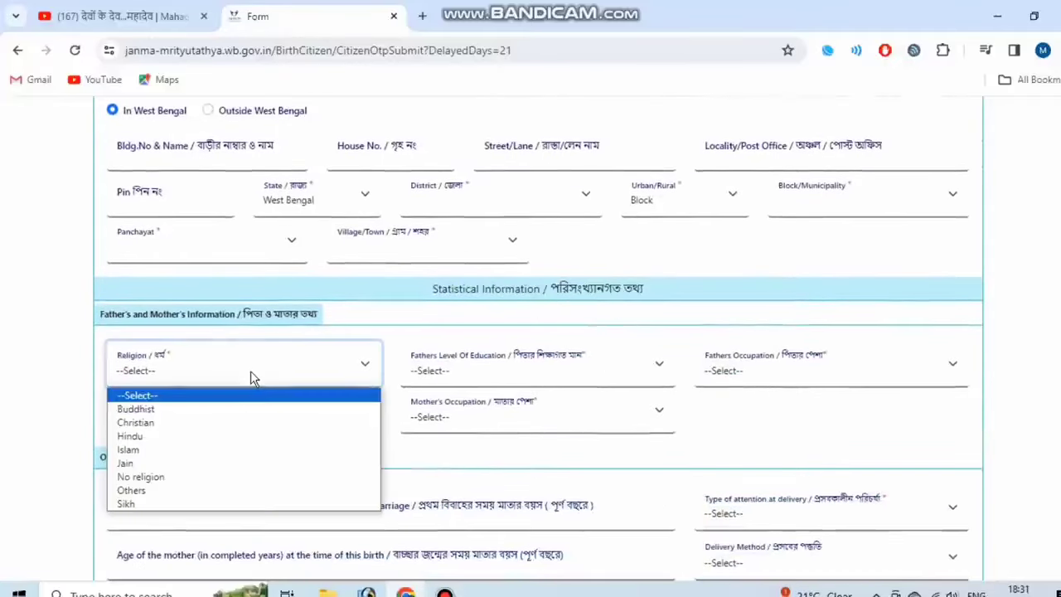
pyautogui.click(194, 435)
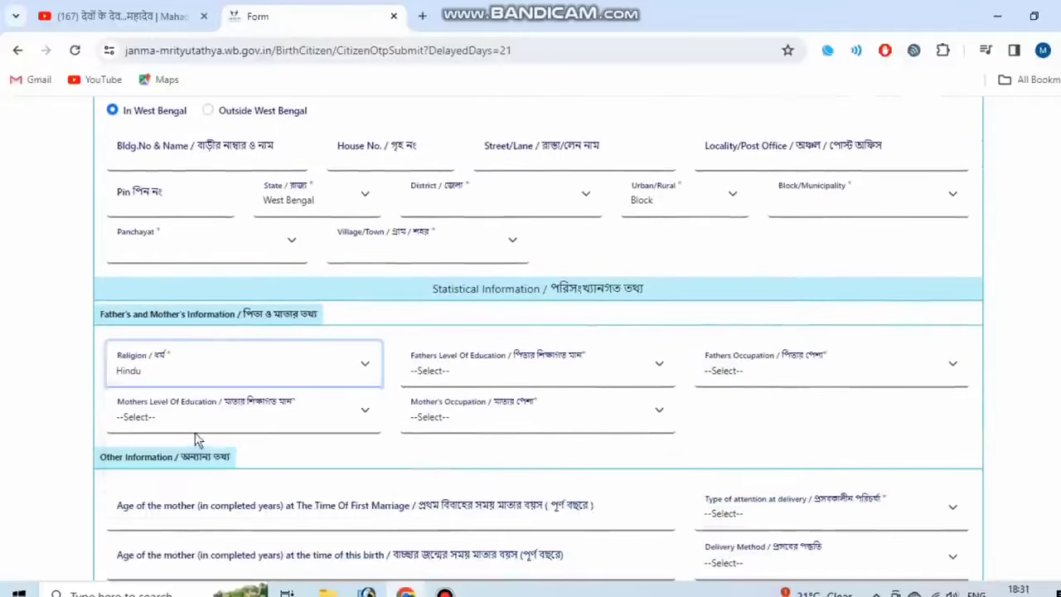
# Set the father's level of education to Middle and view the options for his occupation
pyautogui.click(510, 373)
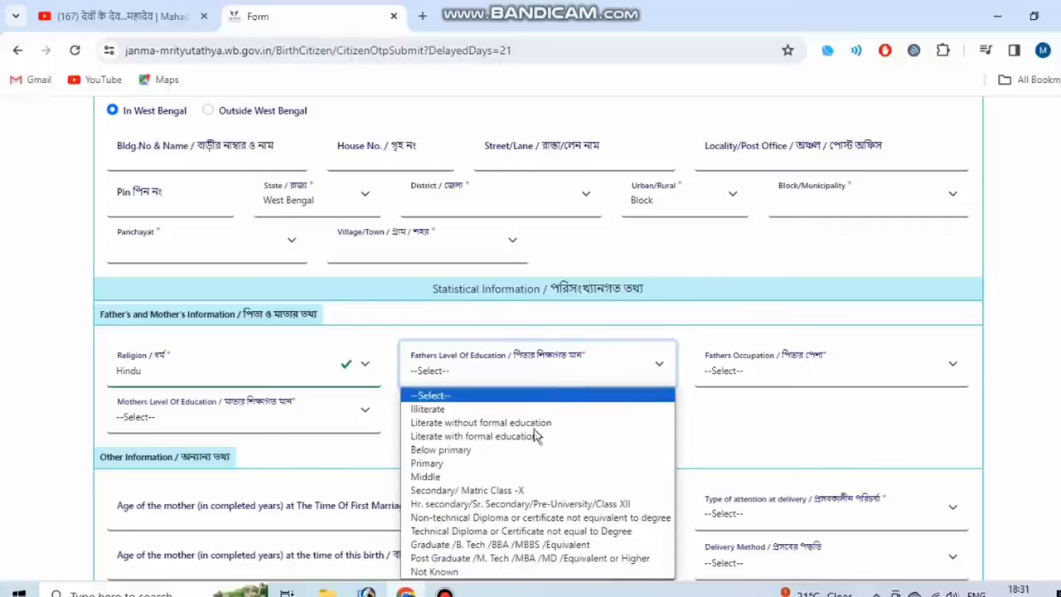
pyautogui.click(507, 476)
pyautogui.click(839, 387)
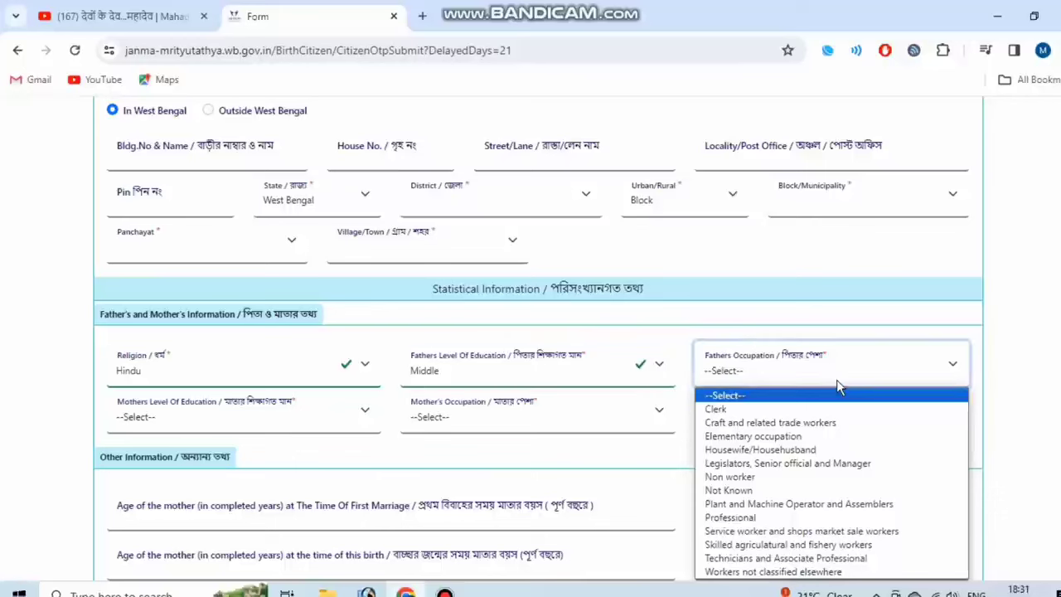
pyautogui.click(716, 314)
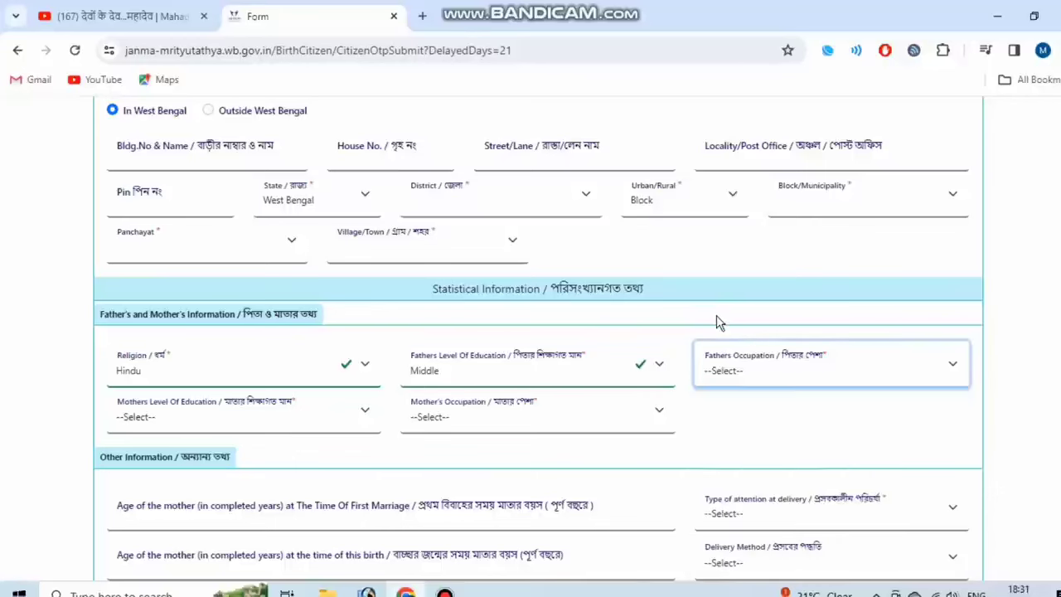
# View the available options for the mother's level of education and the mother's occupation
pyautogui.click(278, 421)
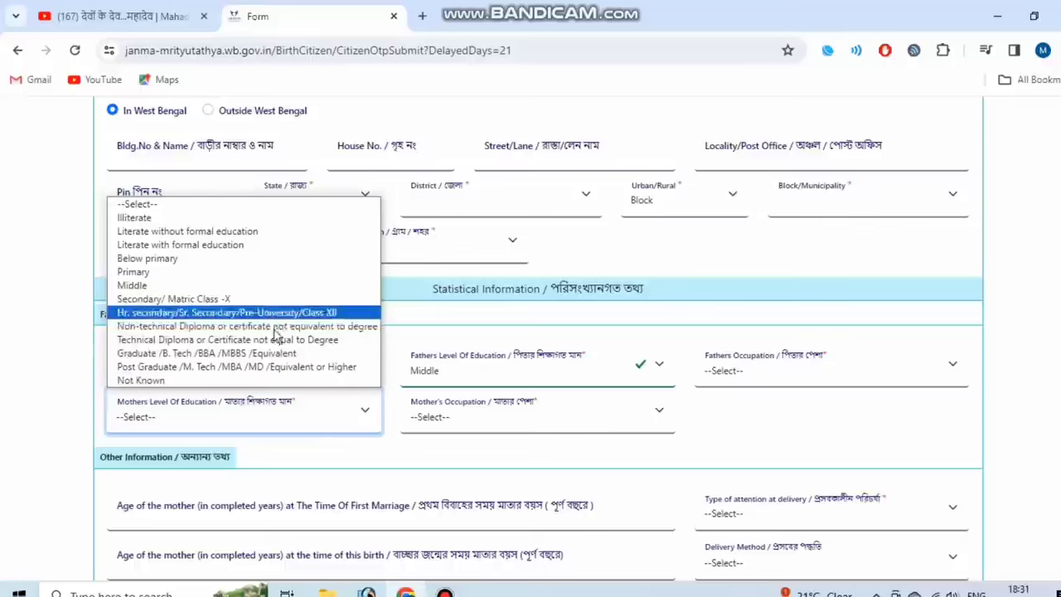
pyautogui.click(528, 422)
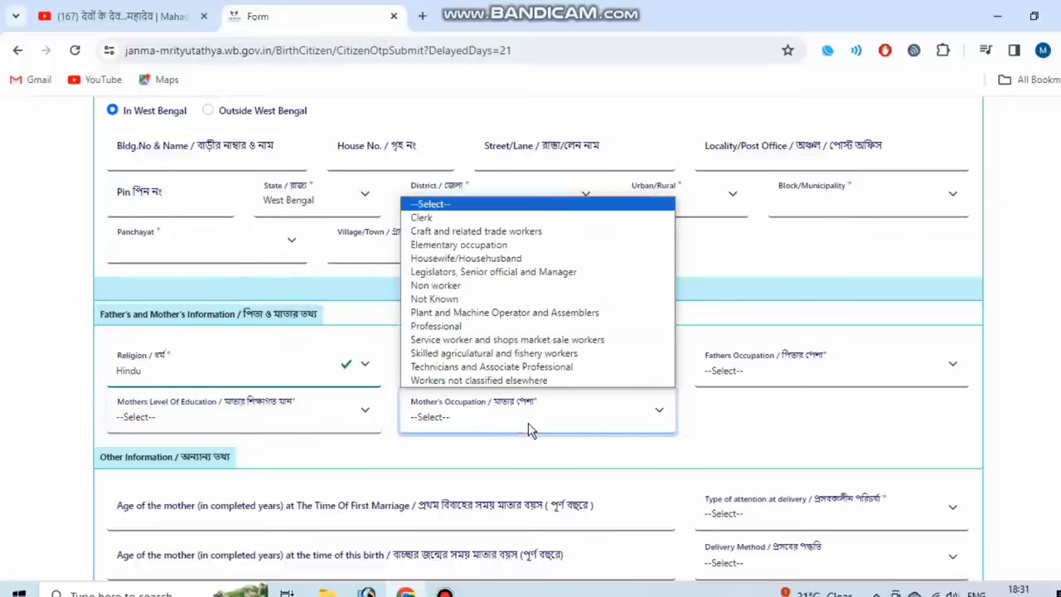
pyautogui.click(738, 464)
# In the other information section, set the type of attention at delivery to Institutional - Government and the delivery method to Normal
pyautogui.scroll(-2, 671, 466)
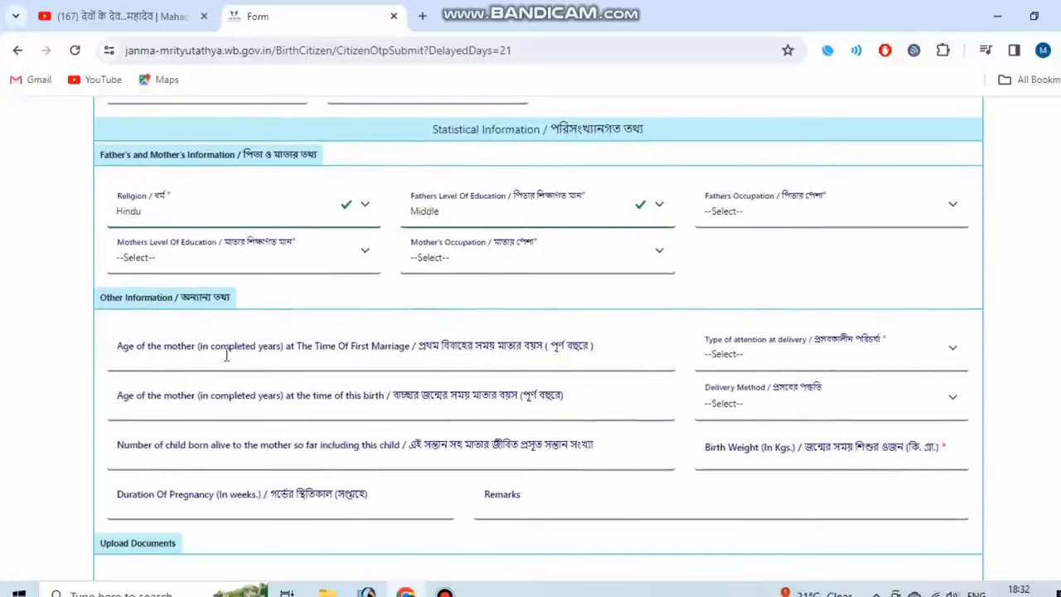
pyautogui.click(248, 357)
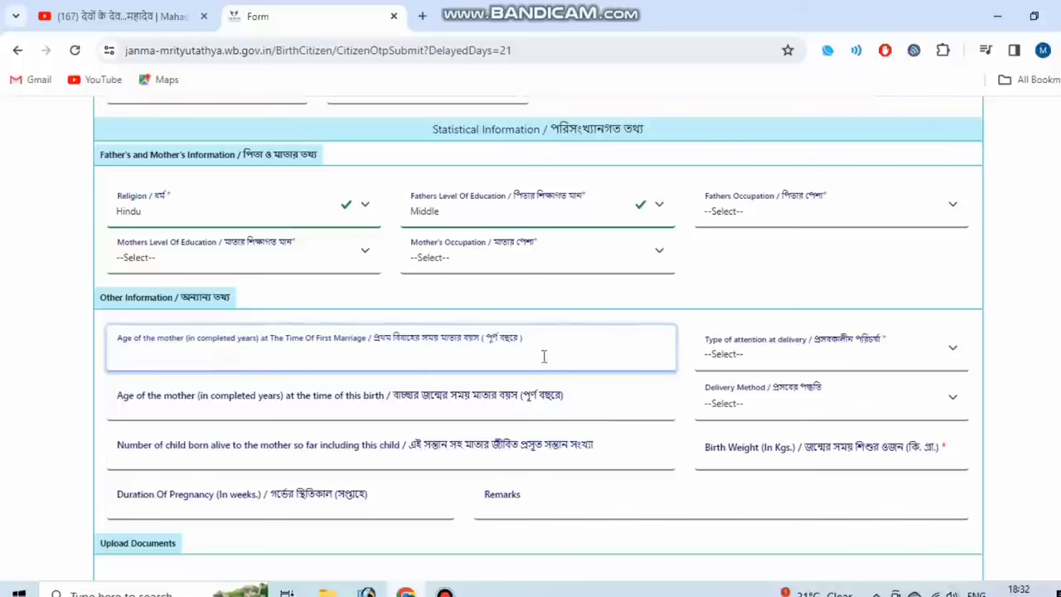
pyautogui.click(877, 365)
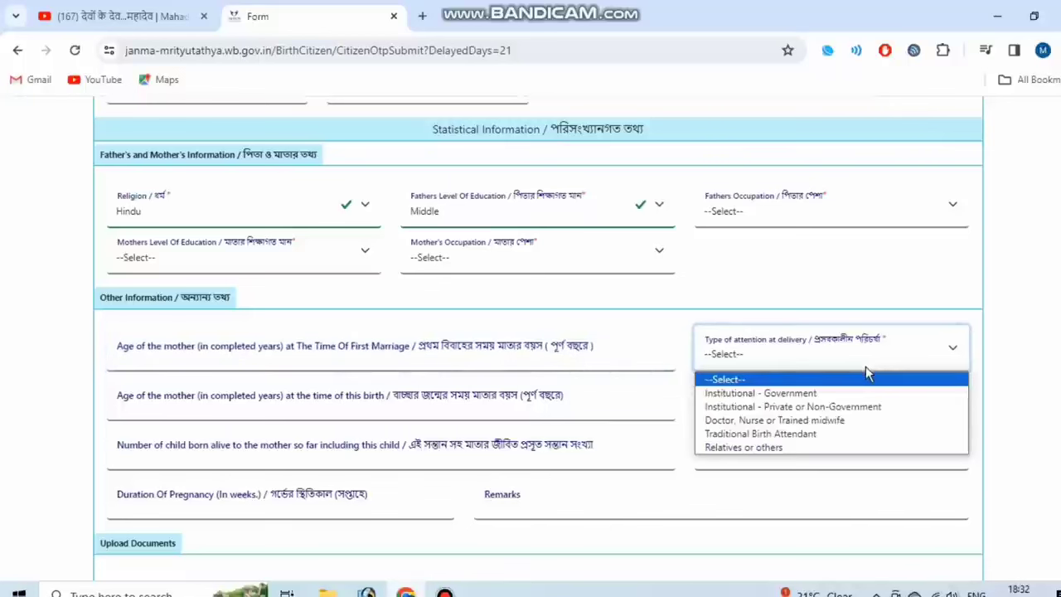
pyautogui.click(801, 391)
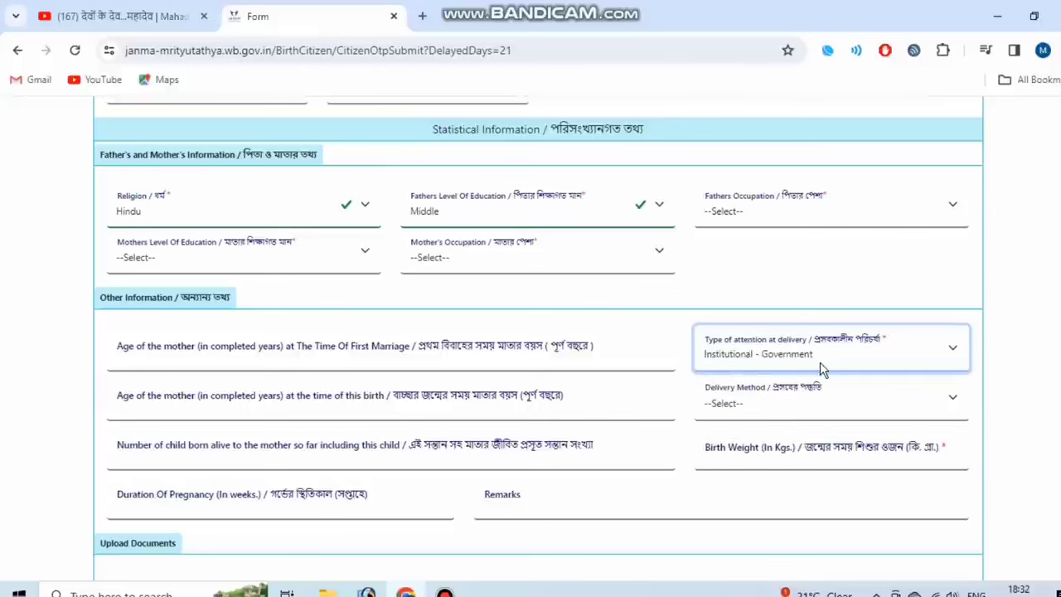
pyautogui.click(569, 412)
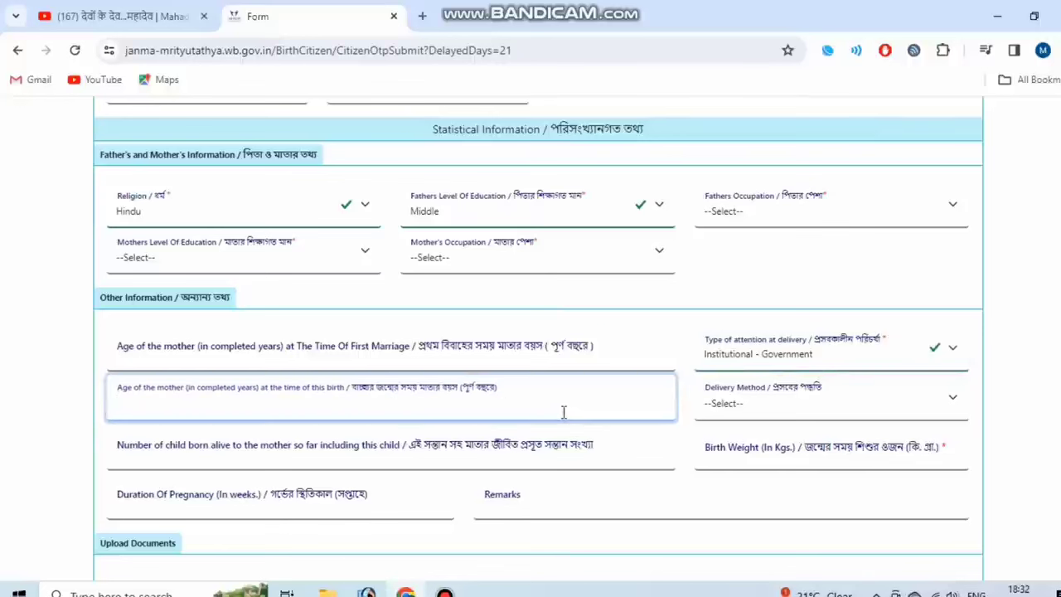
pyautogui.click(791, 406)
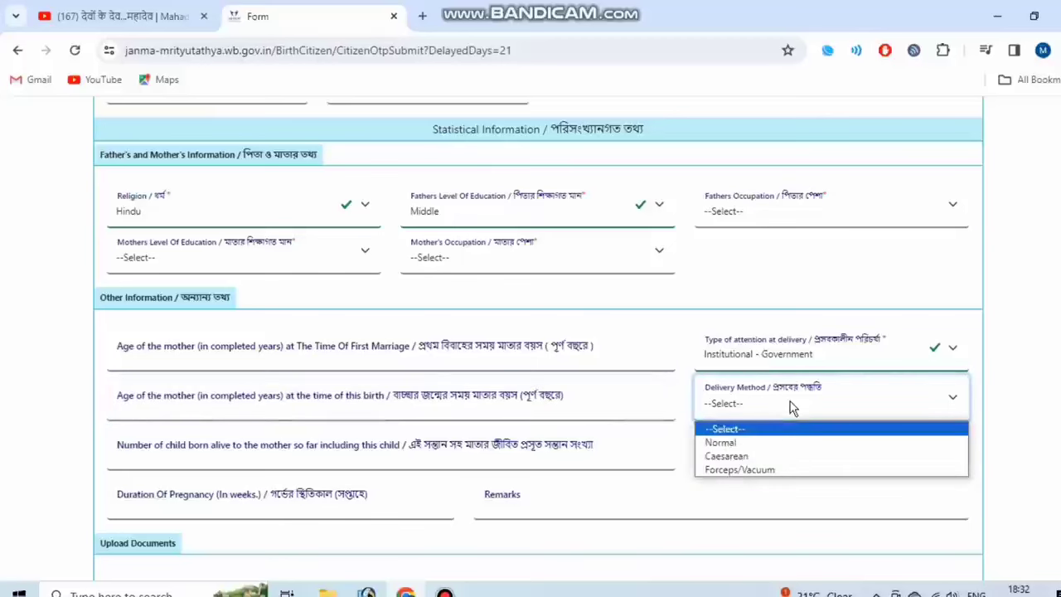
pyautogui.click(770, 444)
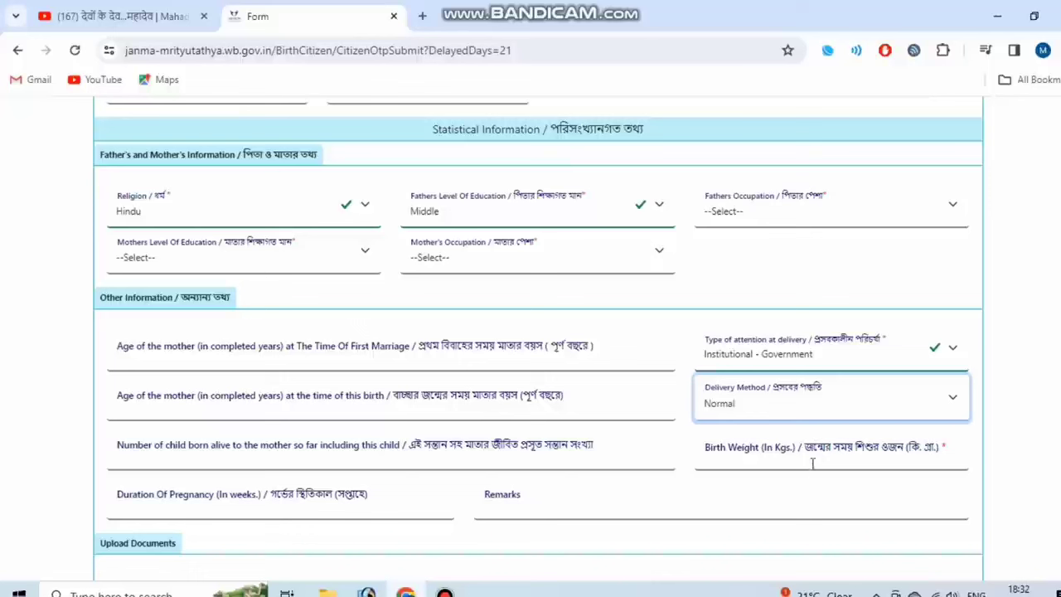
# Review the number of children born alive and birth weight fields, and the document upload section below them
pyautogui.click(559, 463)
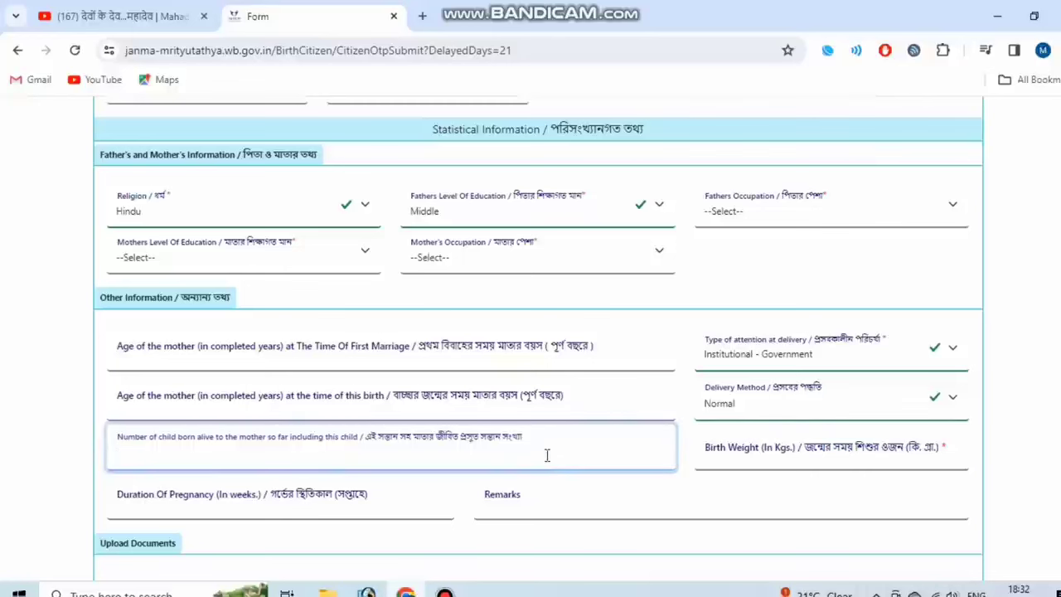
pyautogui.click(842, 470)
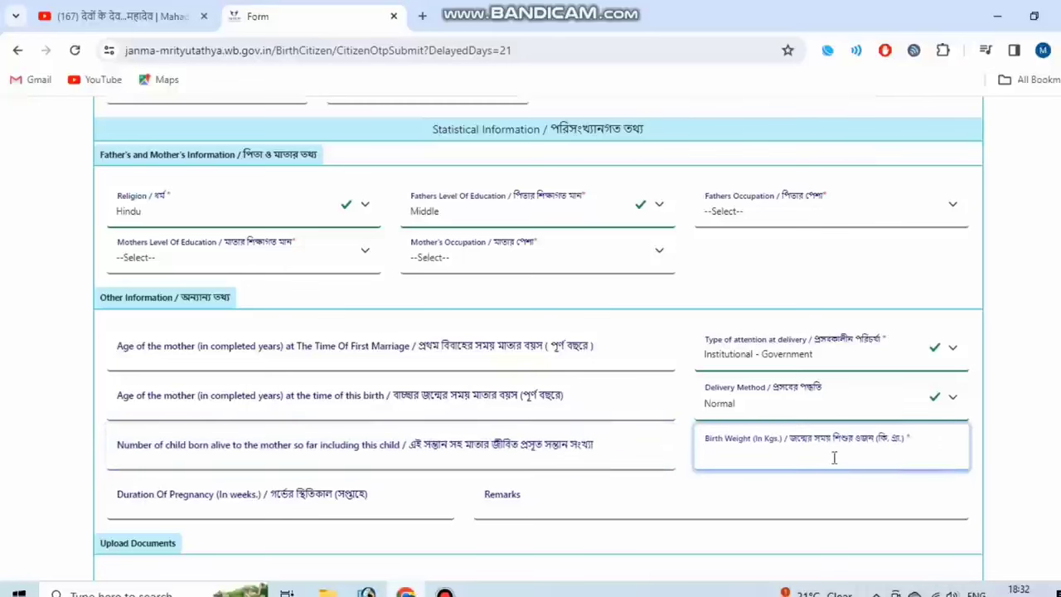
pyautogui.scroll(-1, 911, 460)
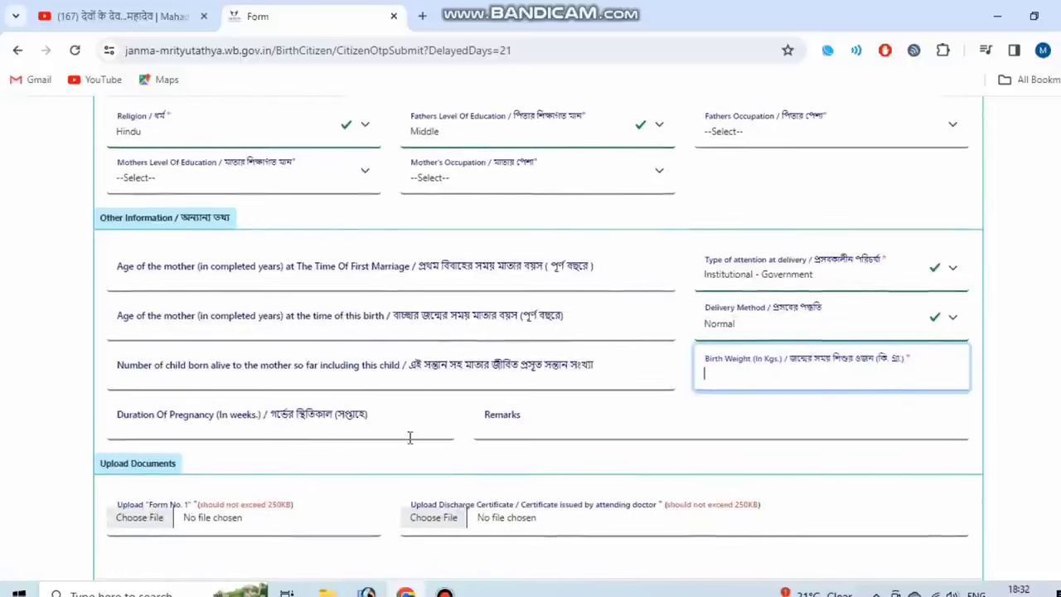
pyautogui.scroll(-1, 409, 438)
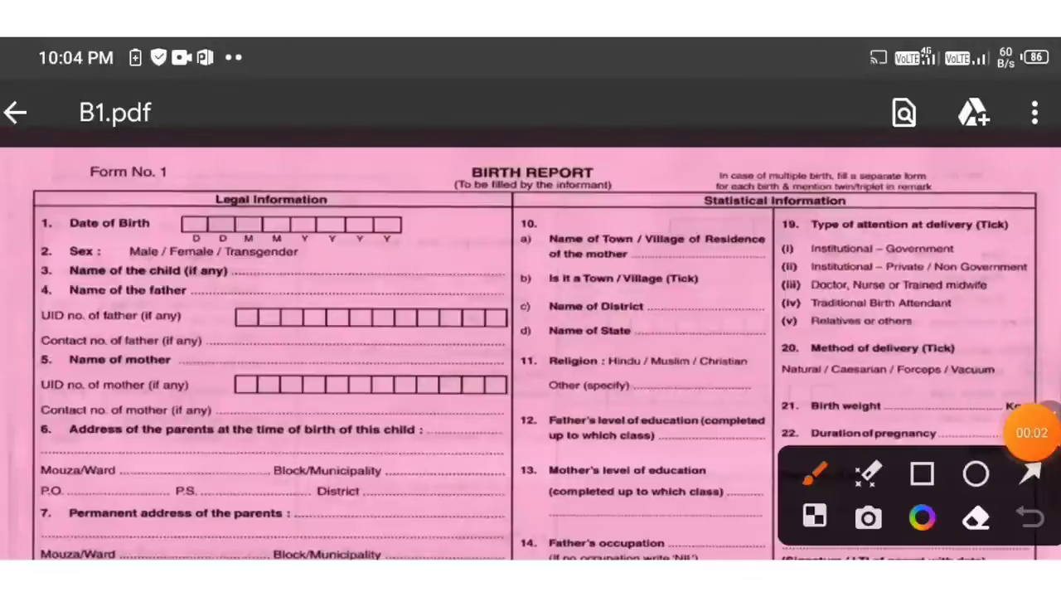
# Switch to B1.pdf in the phone's PDF viewer and bring up the Bengali version of Form No. 1 on page 2
pyautogui.click(1031, 432)
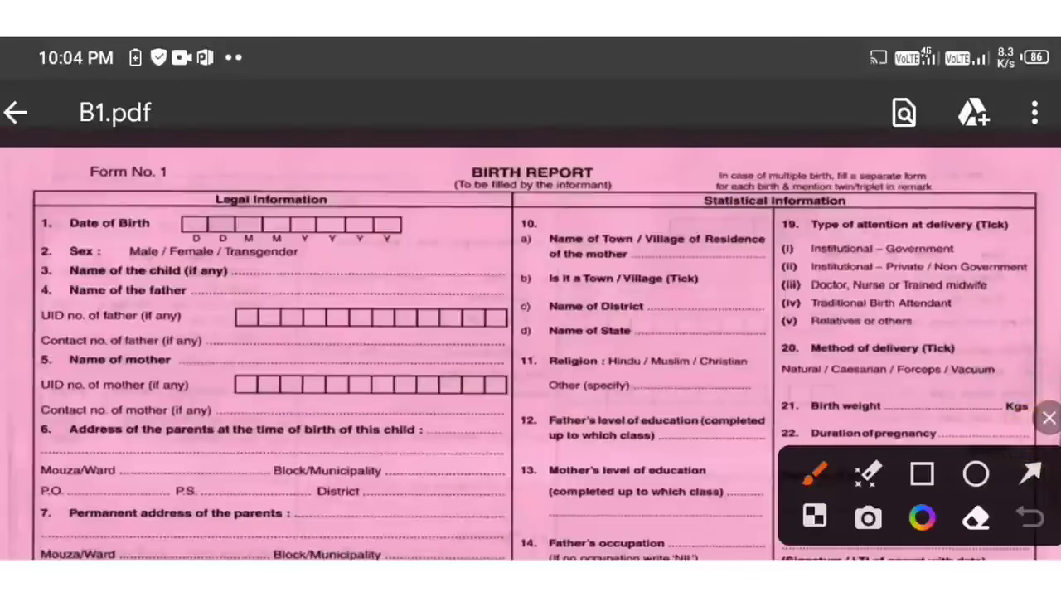
pyautogui.scroll(-10, 530, 332)
pyautogui.click(1032, 276)
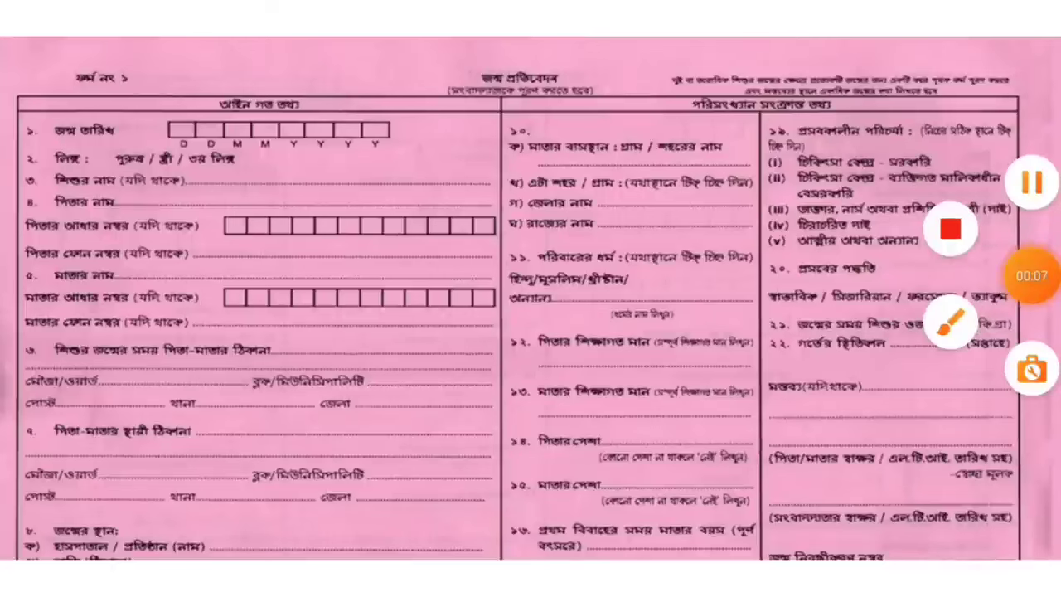
pyautogui.click(951, 323)
pyautogui.click(1044, 417)
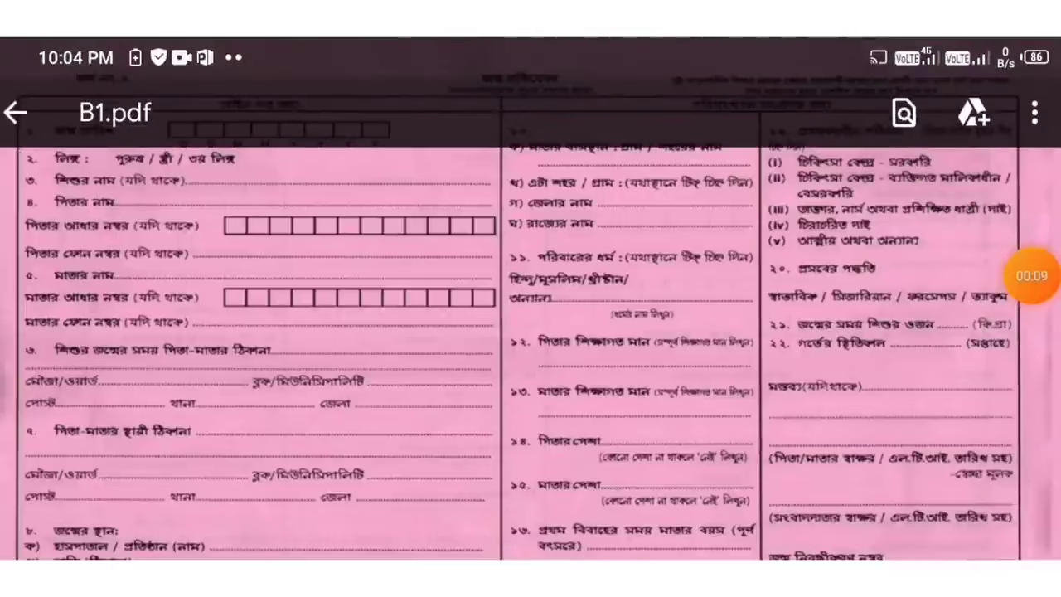
pyautogui.scroll(3, 531, 331)
pyautogui.scroll(-1, 530, 332)
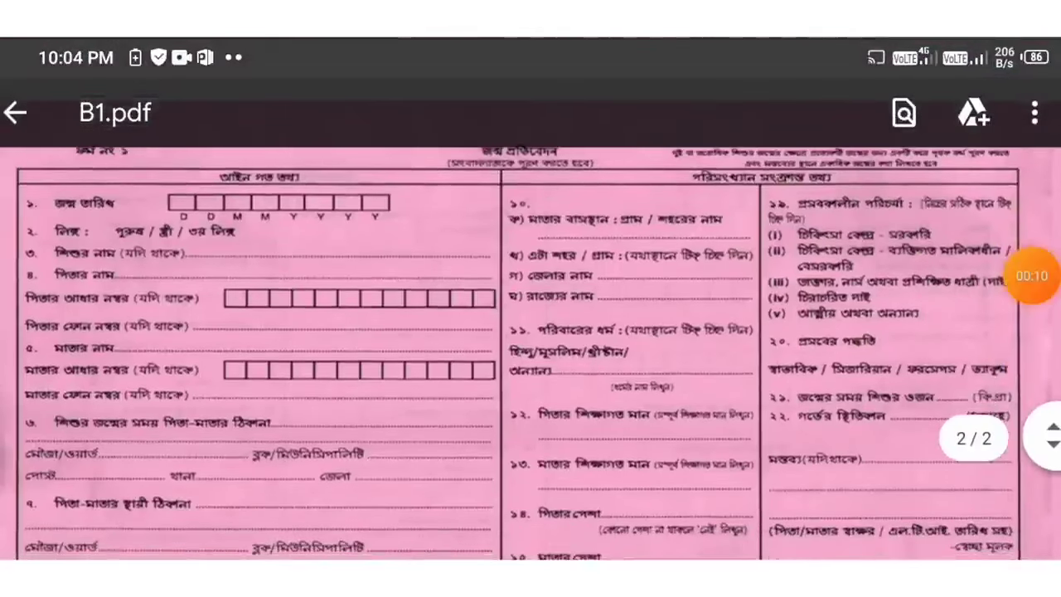
# Mark the legal information entries with red brush strokes, from the date of birth down to the parents' permanent address
pyautogui.click(1031, 276)
pyautogui.click(951, 323)
pyautogui.moveTo(421, 197); pyautogui.dragTo(454, 174)
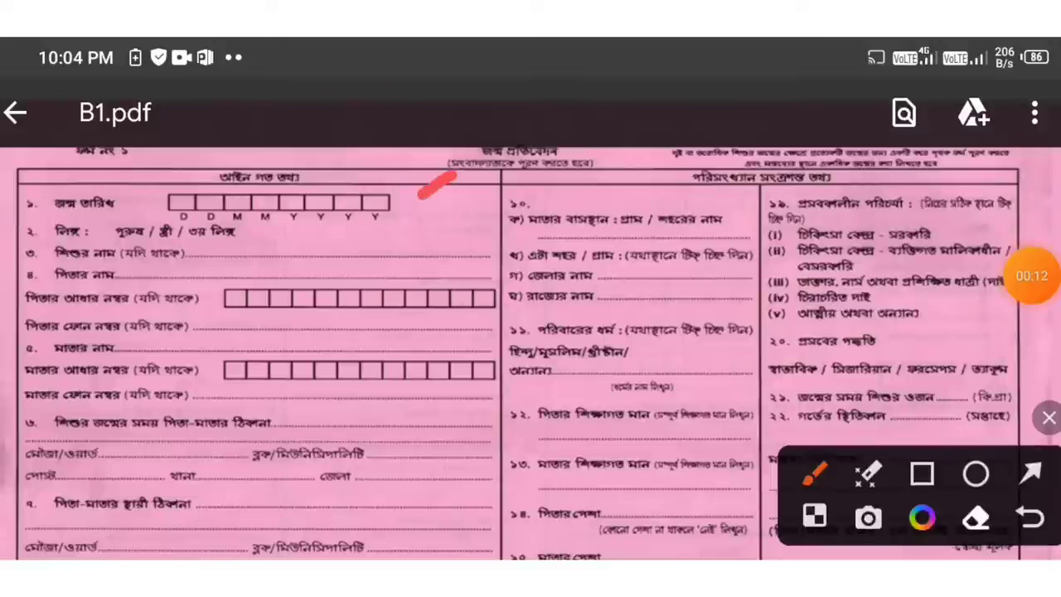
pyautogui.moveTo(371, 237); pyautogui.dragTo(397, 217)
pyautogui.moveTo(348, 273); pyautogui.dragTo(383, 242)
pyautogui.moveTo(386, 311); pyautogui.dragTo(408, 292)
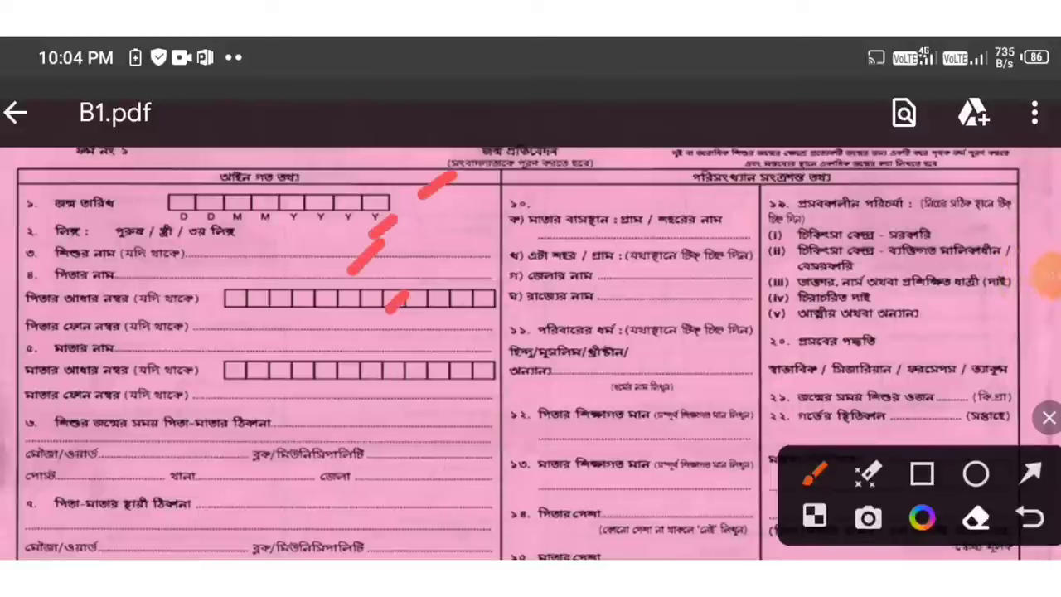
pyautogui.moveTo(399, 341); pyautogui.dragTo(420, 322)
pyautogui.moveTo(408, 376); pyautogui.dragTo(439, 333)
pyautogui.moveTo(370, 446); pyautogui.dragTo(410, 396)
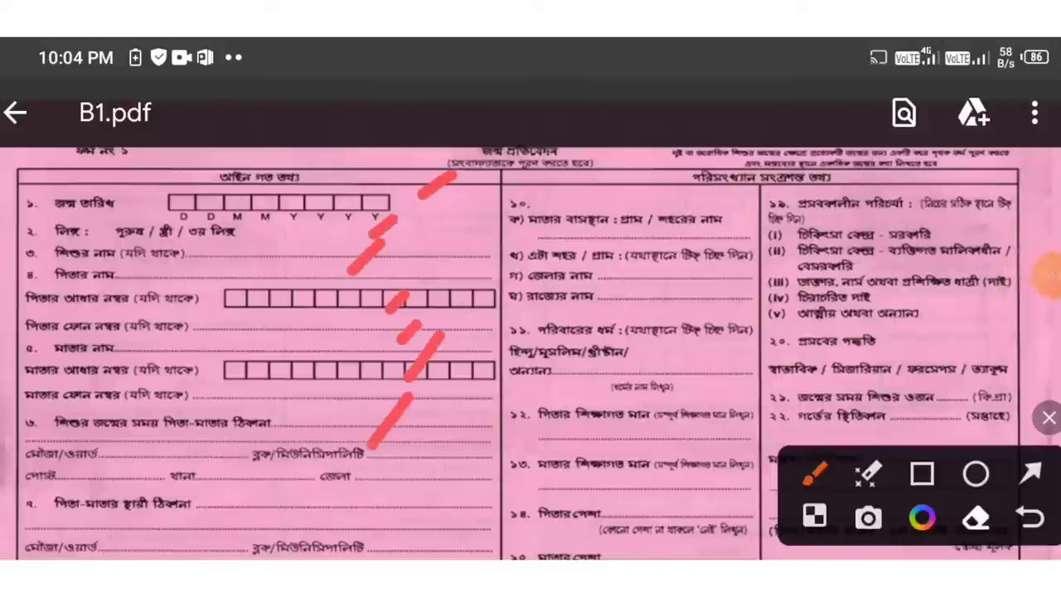
pyautogui.moveTo(365, 519); pyautogui.dragTo(399, 487)
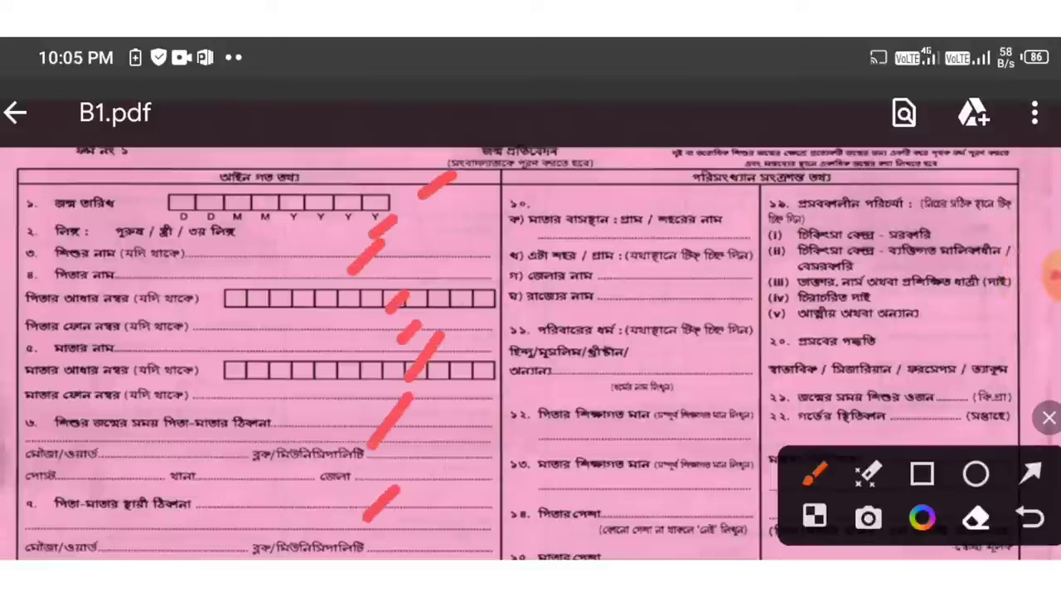
# Mark the statistical information entries, from the mother's residence to the education fields, with red brush strokes, and close the annotation tools
pyautogui.moveTo(720, 210); pyautogui.dragTo(755, 152)
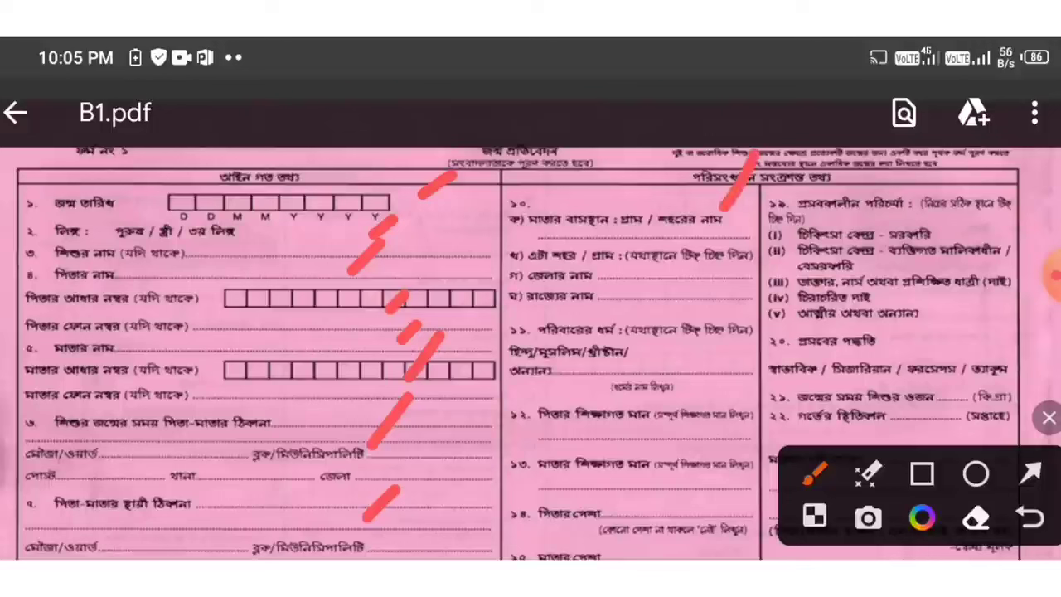
pyautogui.moveTo(721, 270); pyautogui.dragTo(735, 253)
pyautogui.moveTo(719, 315); pyautogui.dragTo(734, 300)
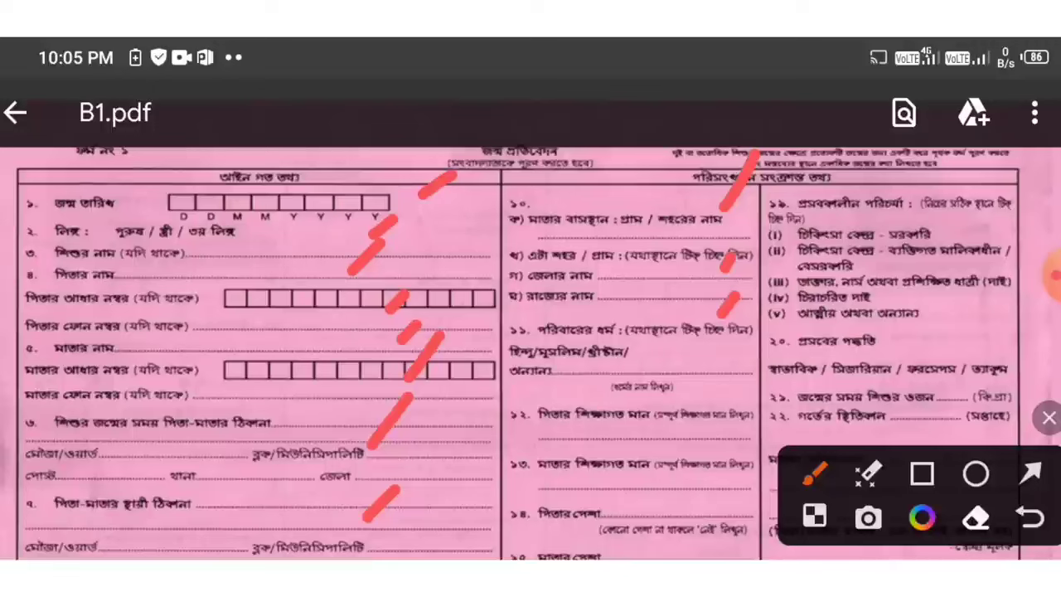
pyautogui.moveTo(699, 438); pyautogui.dragTo(772, 375)
pyautogui.click(1048, 418)
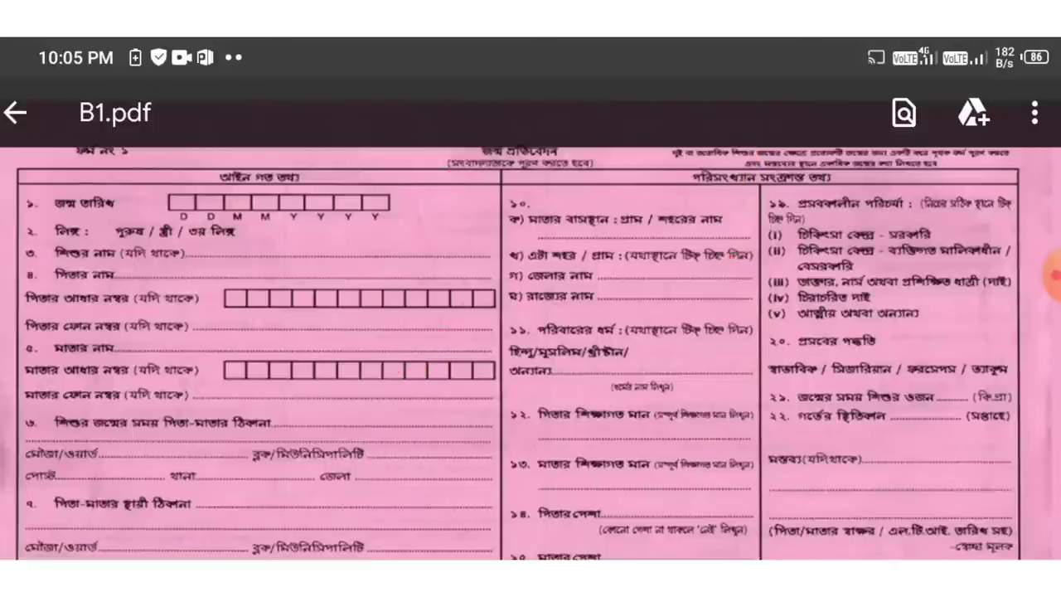
# Mark the parents' signature line near the end of the Bengali form with a red brush stroke
pyautogui.scroll(-3, 530, 331)
pyautogui.scroll(-3, 530, 298)
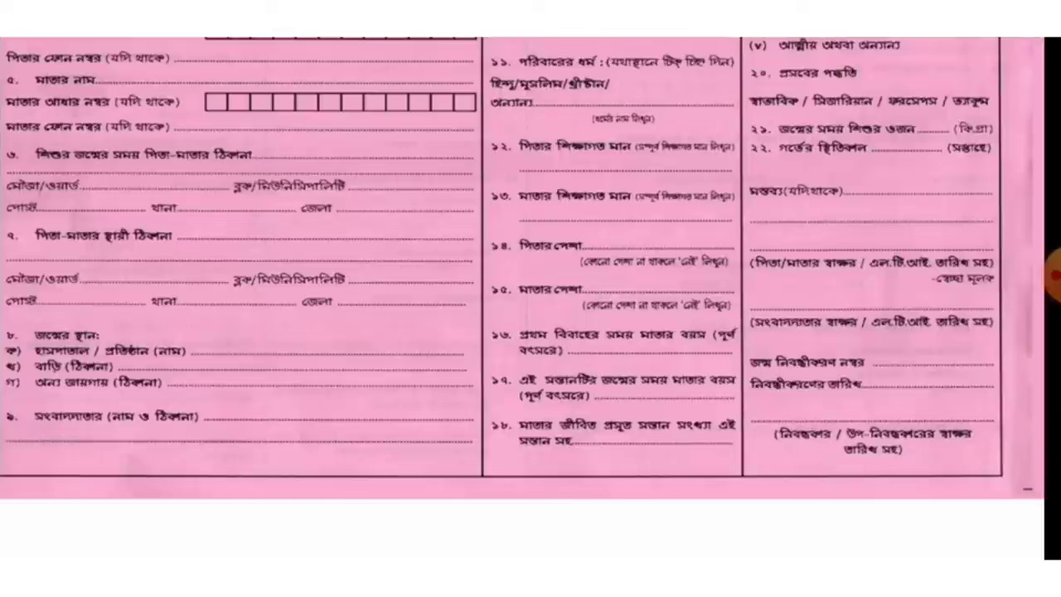
pyautogui.click(1051, 273)
pyautogui.click(950, 321)
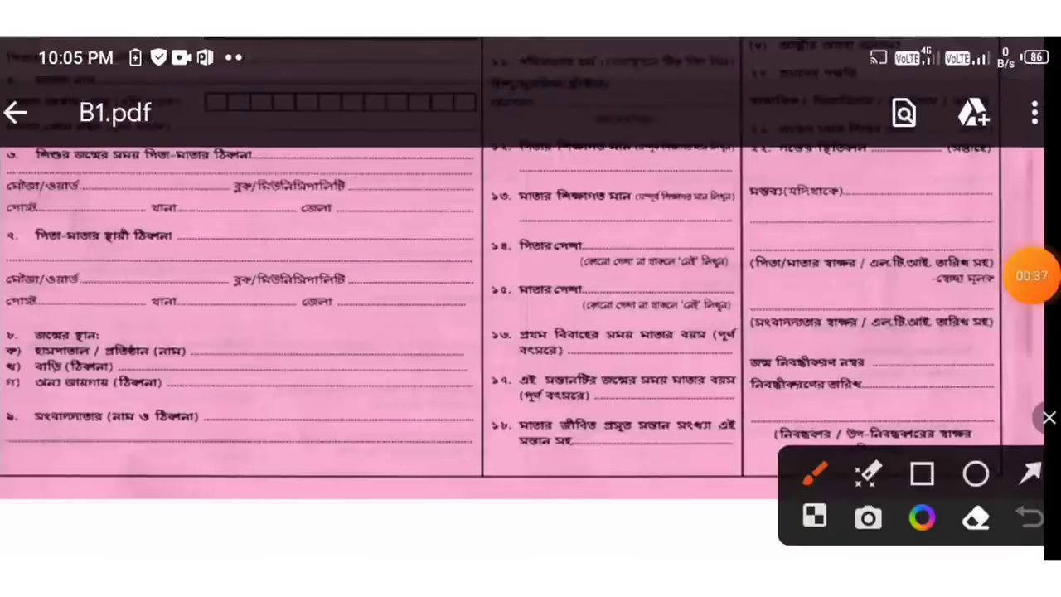
pyautogui.moveTo(882, 255); pyautogui.dragTo(946, 216)
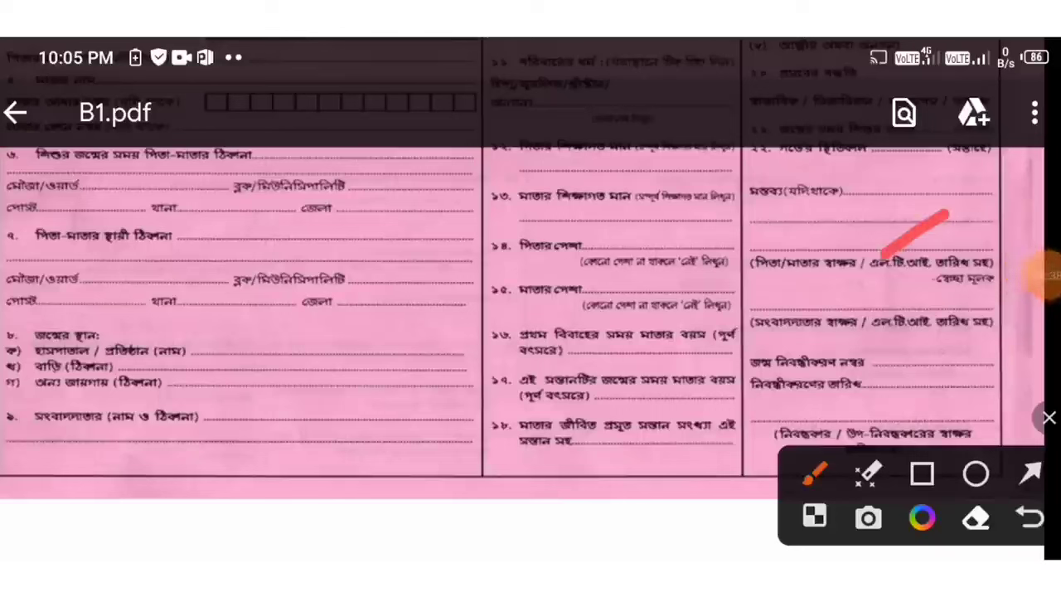